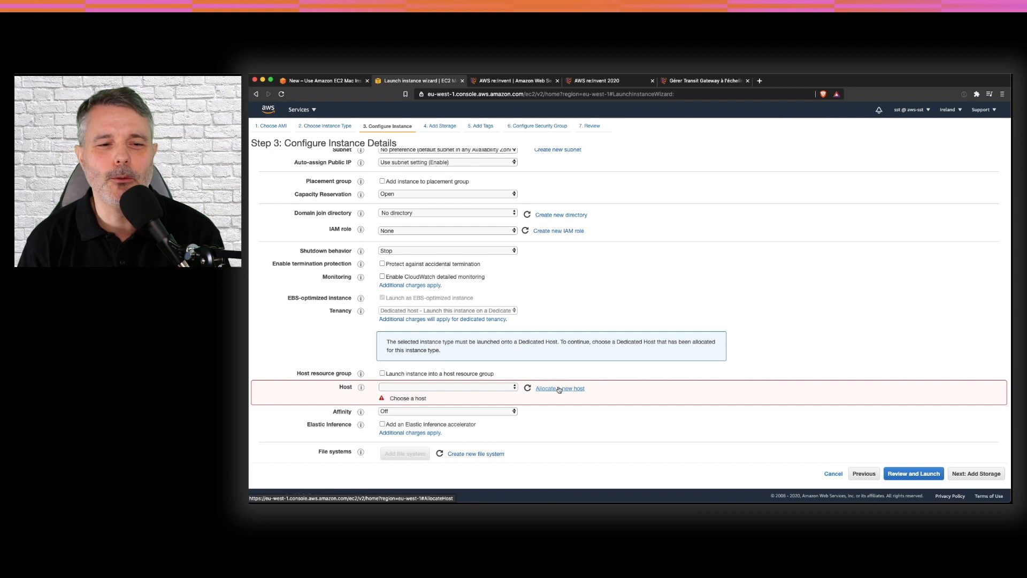
# Step: Start allocating a new Dedicated Host, fill in its name tag, and choose the mac1 instance family
pyautogui.click(559, 389)
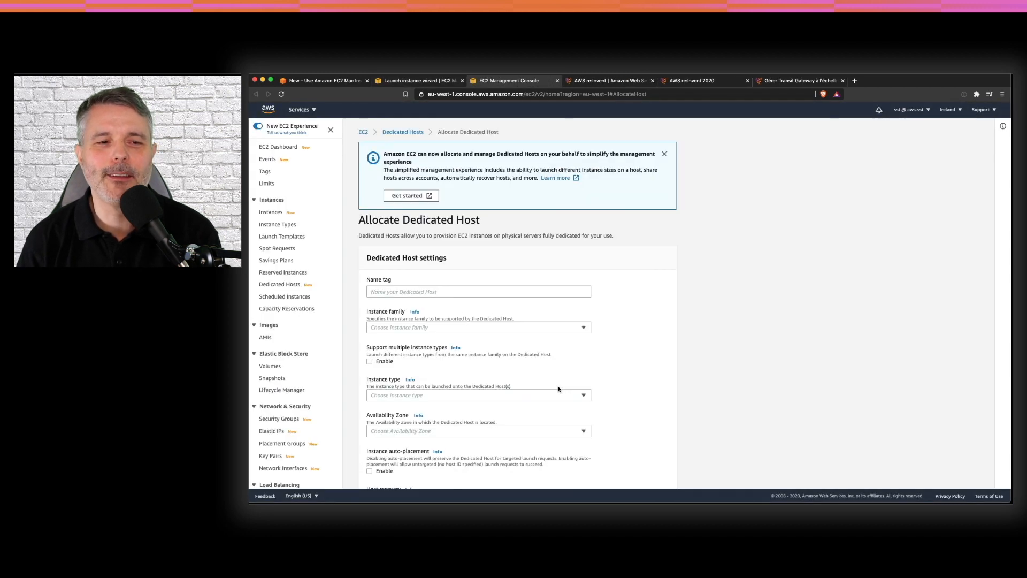
pyautogui.click(516, 291)
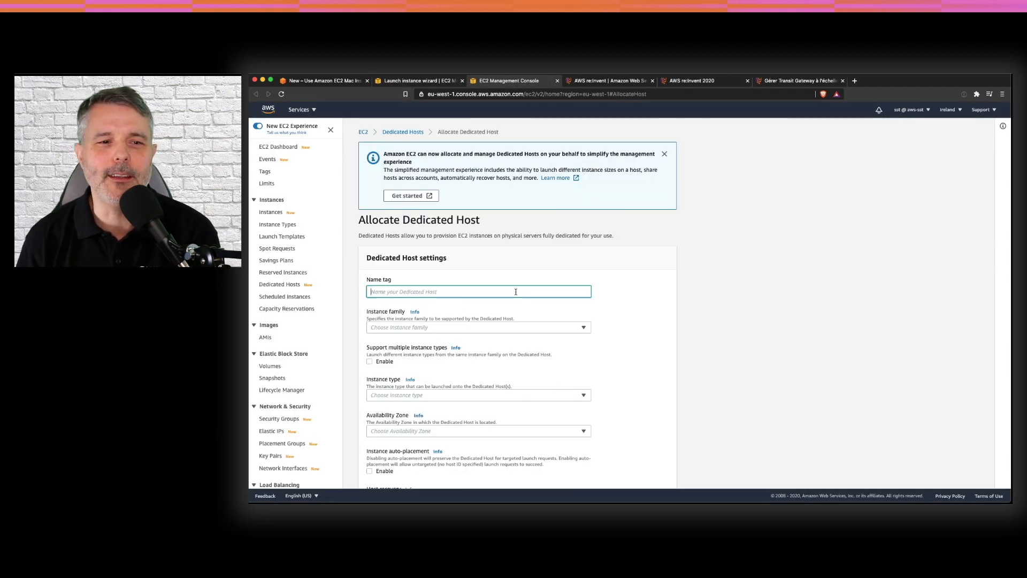
pyautogui.write('Seb Demo')
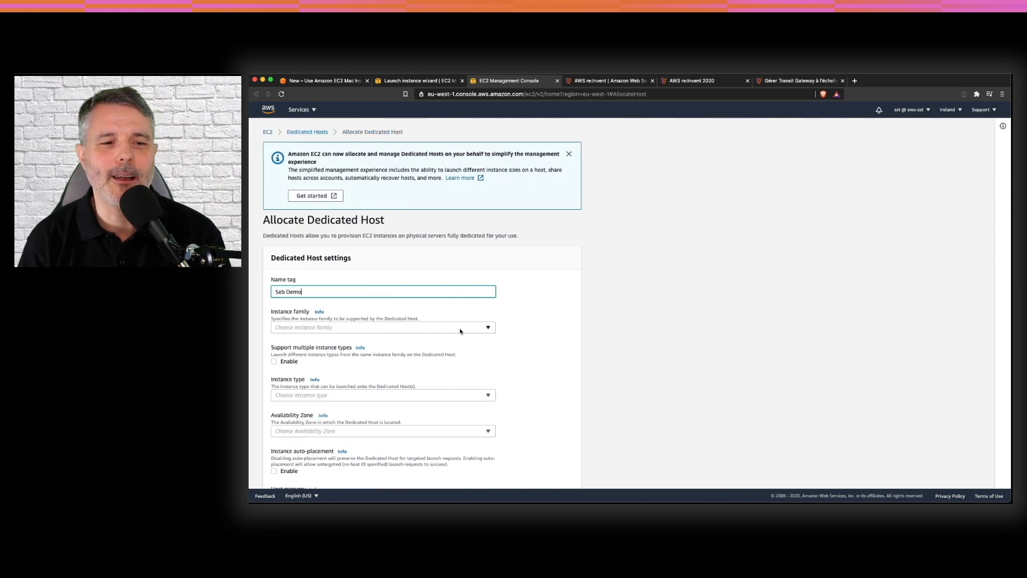
pyautogui.click(460, 328)
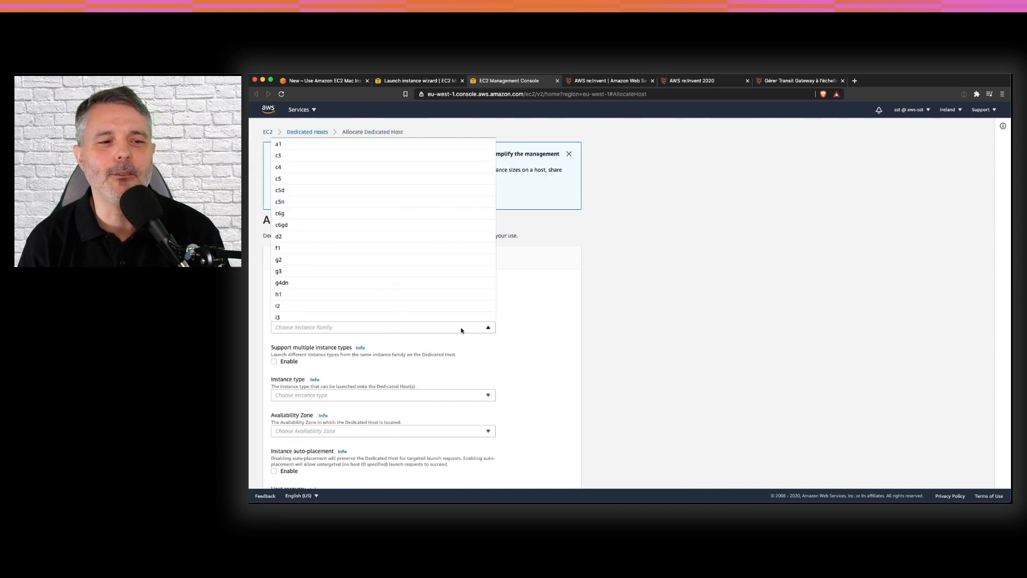
pyautogui.scroll(-2, 425, 293)
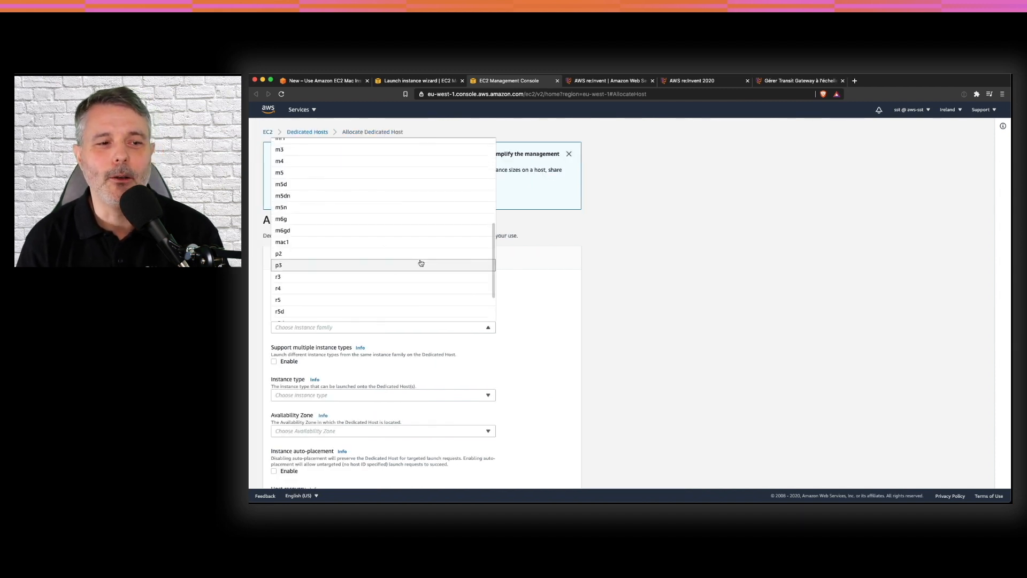
pyautogui.click(426, 243)
# Step: Disable multiple instance type support, choose mac1.metal and availability zone eu-west-1c, and allocate the Dedicated Host
pyautogui.scroll(-2, 341, 381)
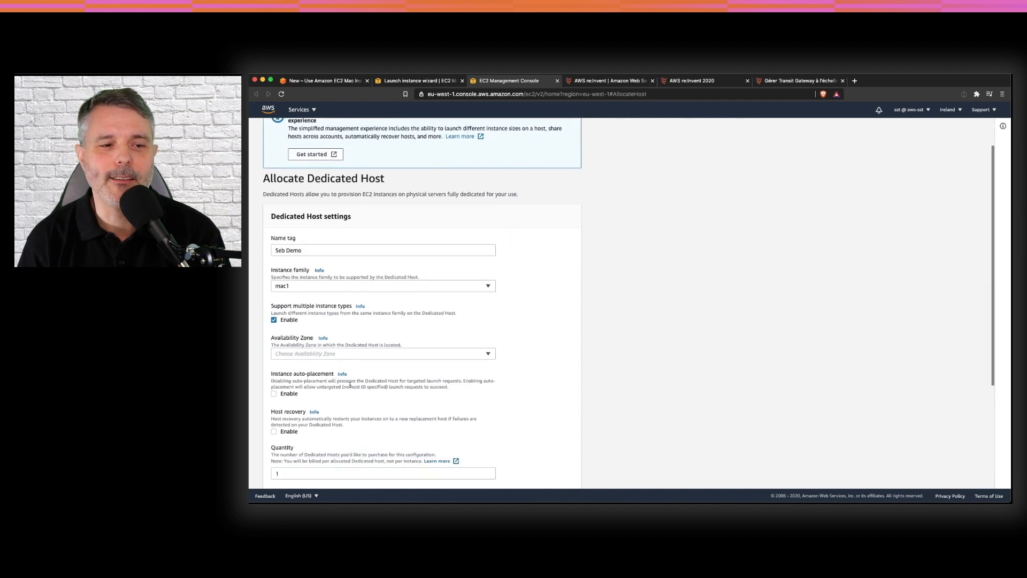
pyautogui.click(274, 319)
pyautogui.click(301, 354)
pyautogui.click(302, 369)
pyautogui.scroll(-3, 325, 350)
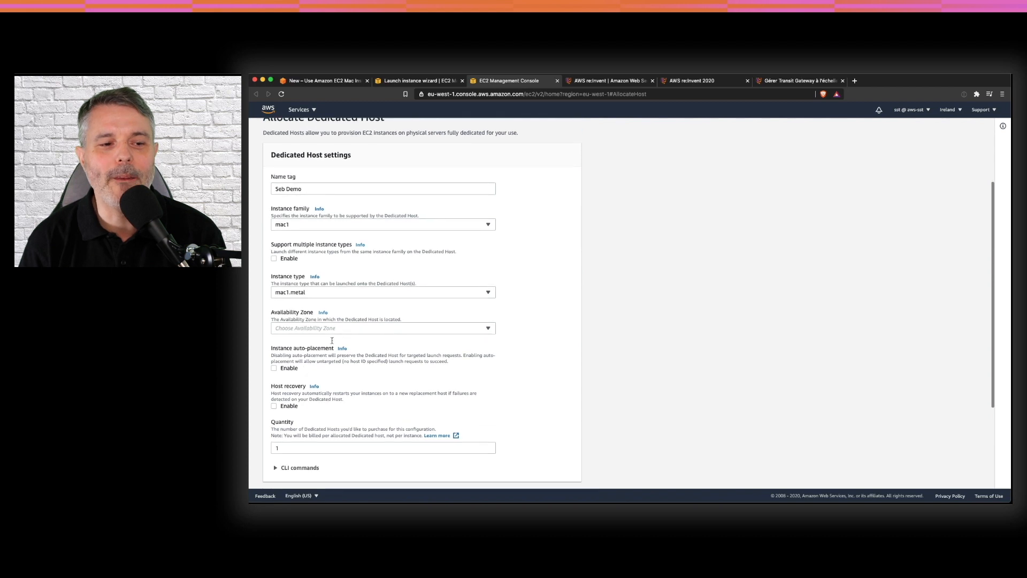
pyautogui.click(343, 330)
pyautogui.click(323, 398)
pyautogui.scroll(-4, 373, 372)
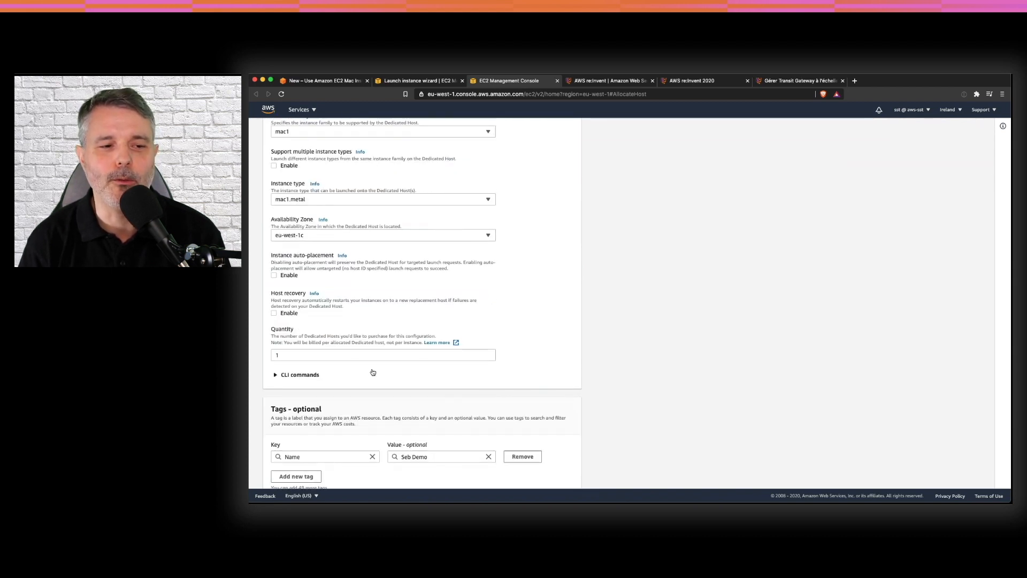
pyautogui.scroll(-2, 373, 371)
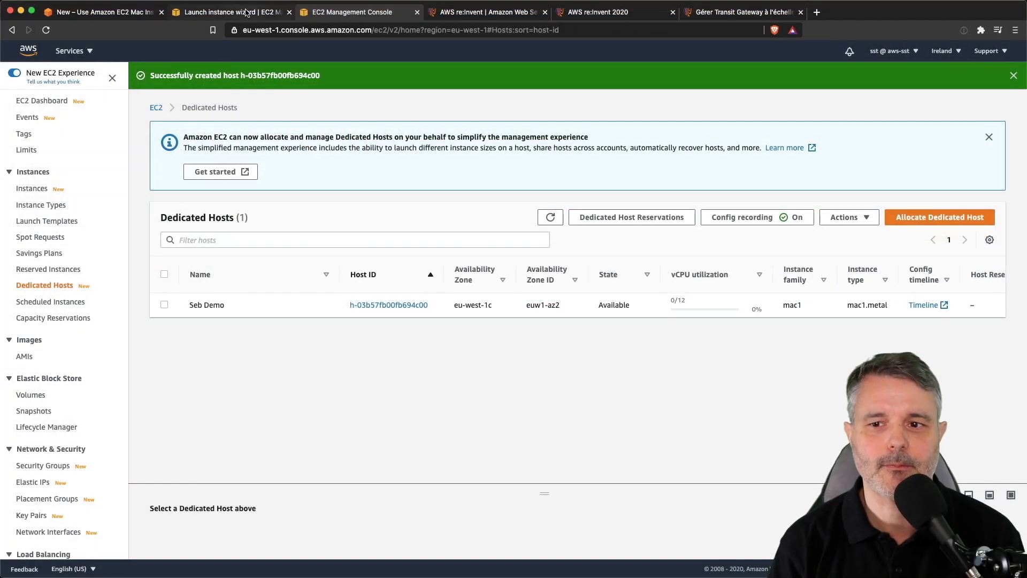
# Step: Return to the instance launch wizard, refresh the host list, select the newly allocated host, and continue to storage
pyautogui.click(436, 81)
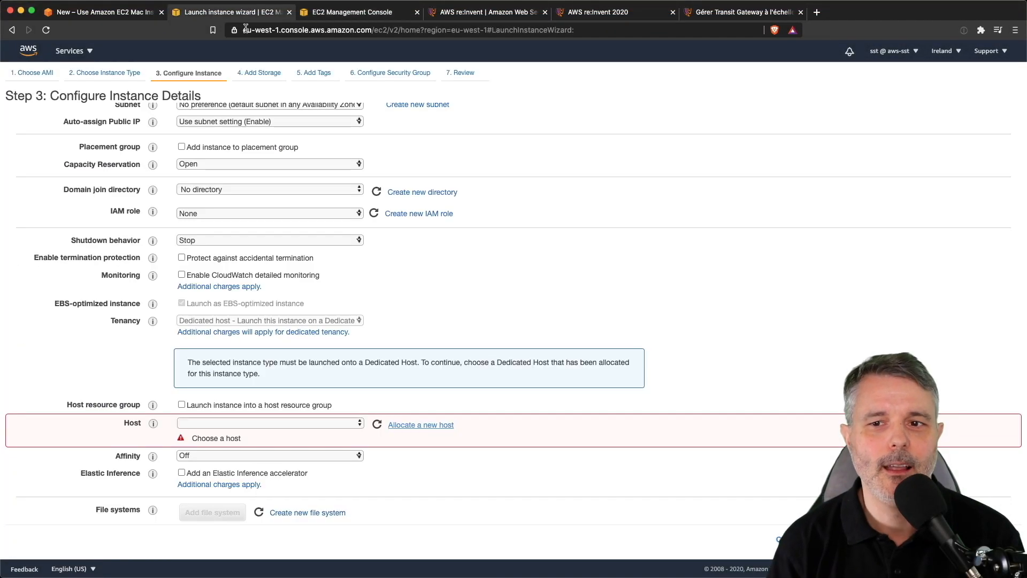
pyautogui.click(376, 426)
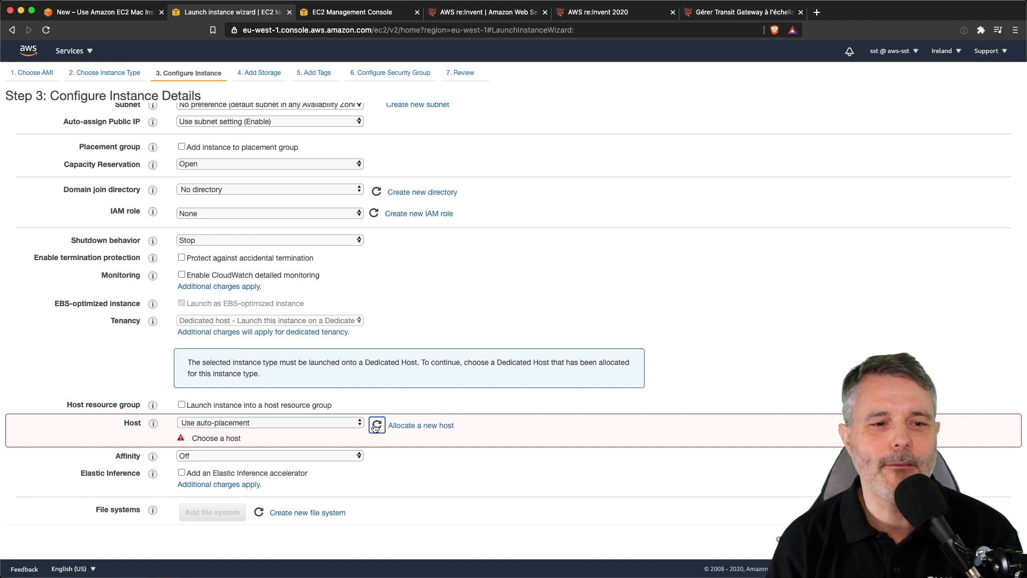
pyautogui.click(334, 424)
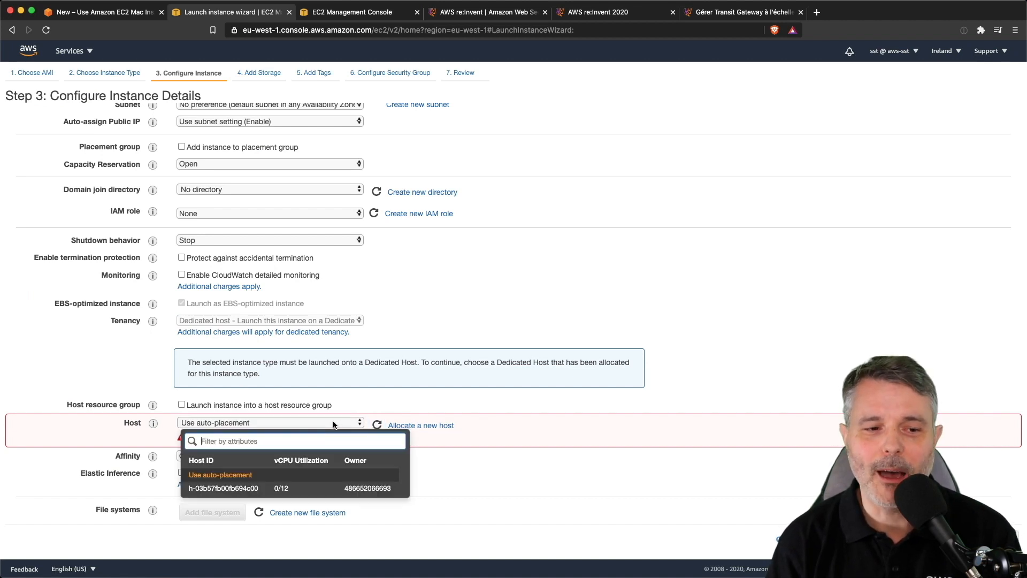
pyautogui.click(235, 486)
pyautogui.scroll(-4, 344, 309)
pyautogui.click(981, 539)
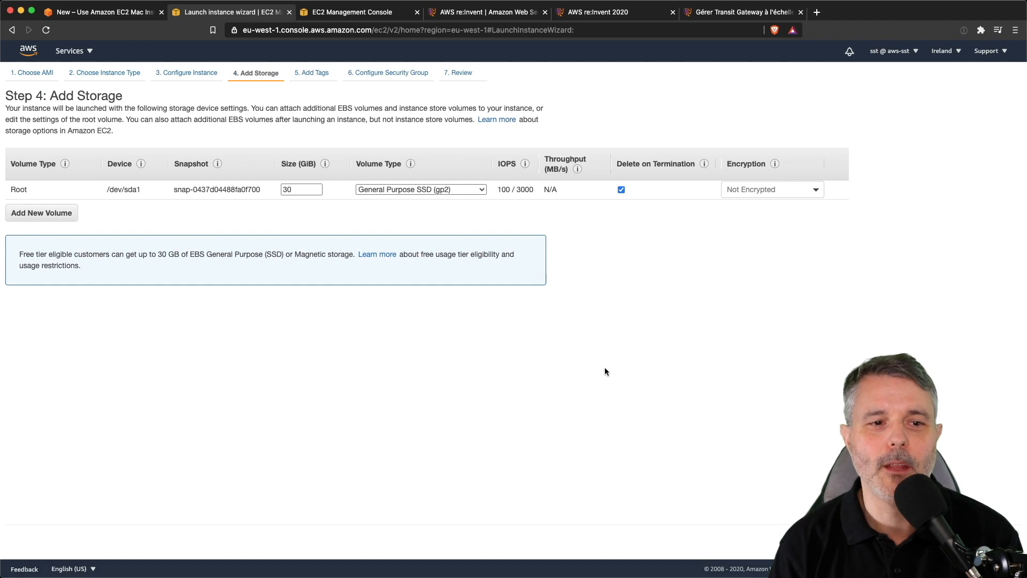
# Step: Set the root volume size to 300 GiB, encrypt it with the alias/aws/ebs key, and continue to tags
pyautogui.doubleClick(287, 191)
pyautogui.write('100')
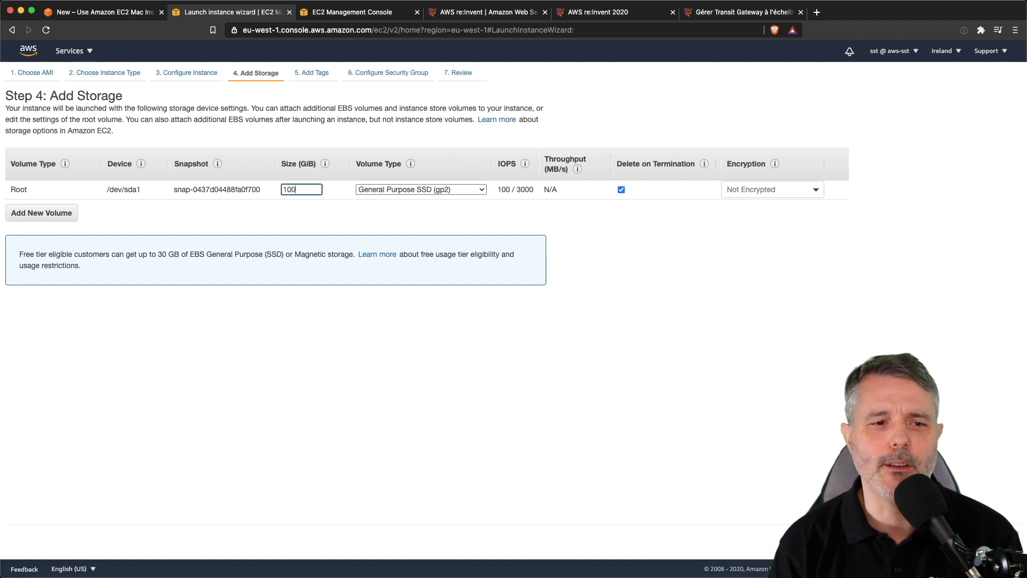
pyautogui.press('BackSpace')
pyautogui.press('BackSpace')
pyautogui.press('BackSpace')
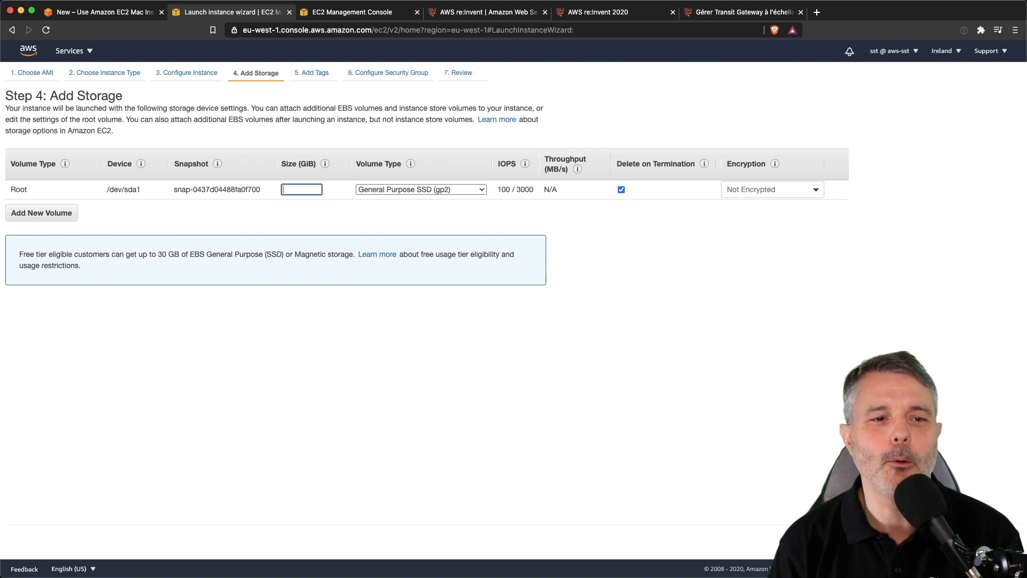
pyautogui.write('300')
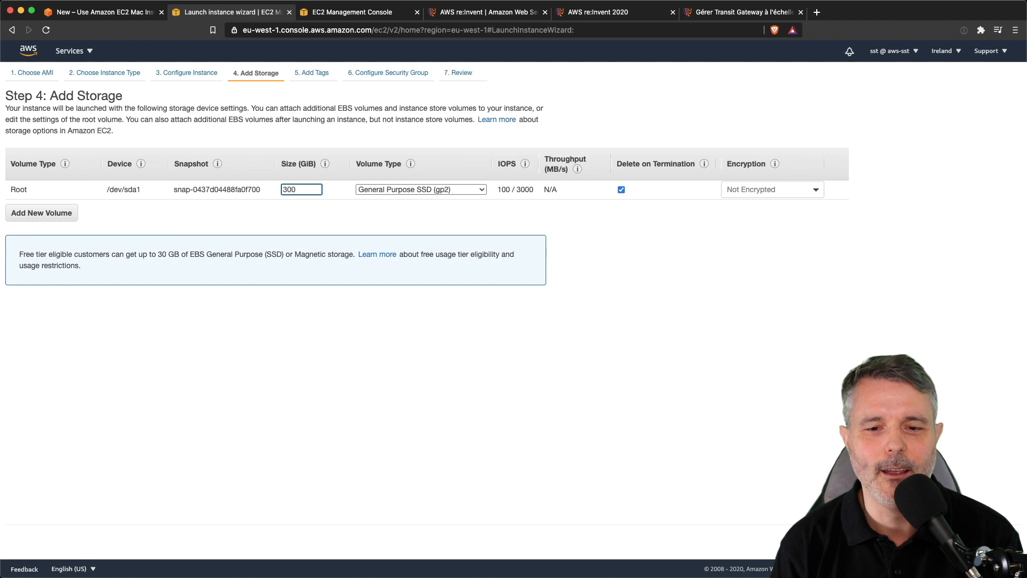
pyautogui.click(815, 189)
pyautogui.click(767, 260)
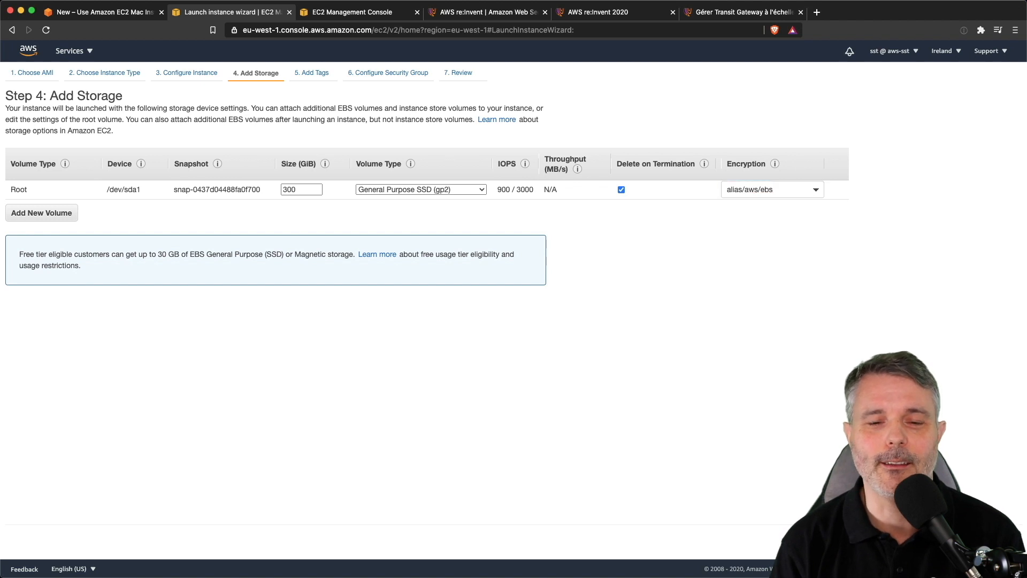
pyautogui.click(985, 540)
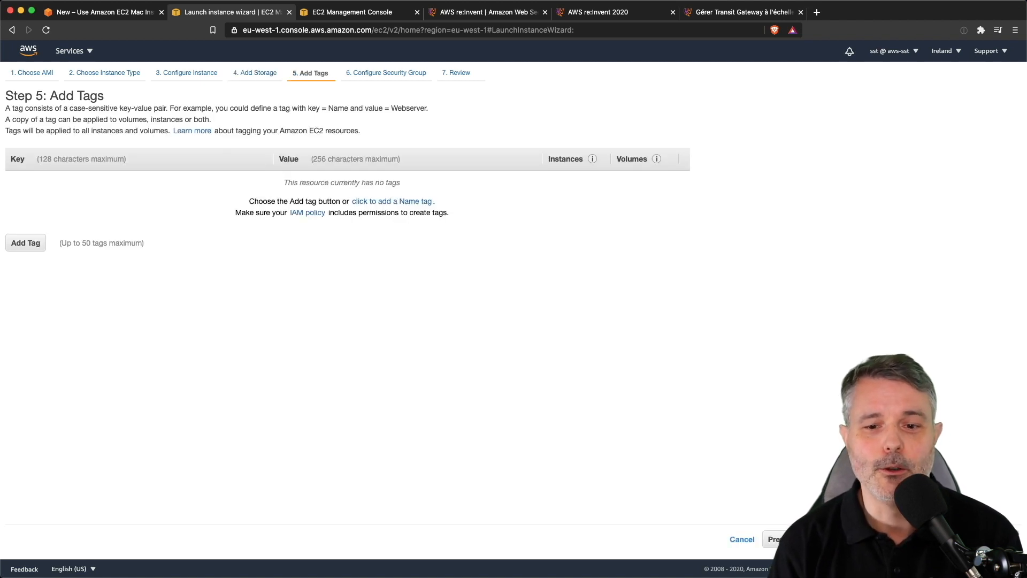
# Step: Skip tagging and name the new security group "Mac" with the description "Mac SG"
pyautogui.click(984, 539)
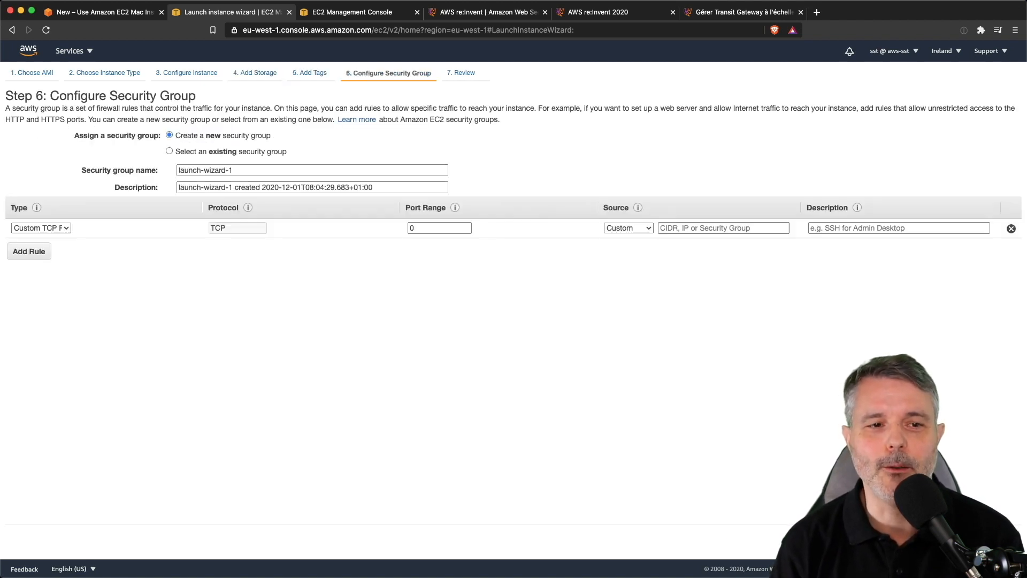
pyautogui.tripleClick(263, 171)
pyautogui.write('Mac')
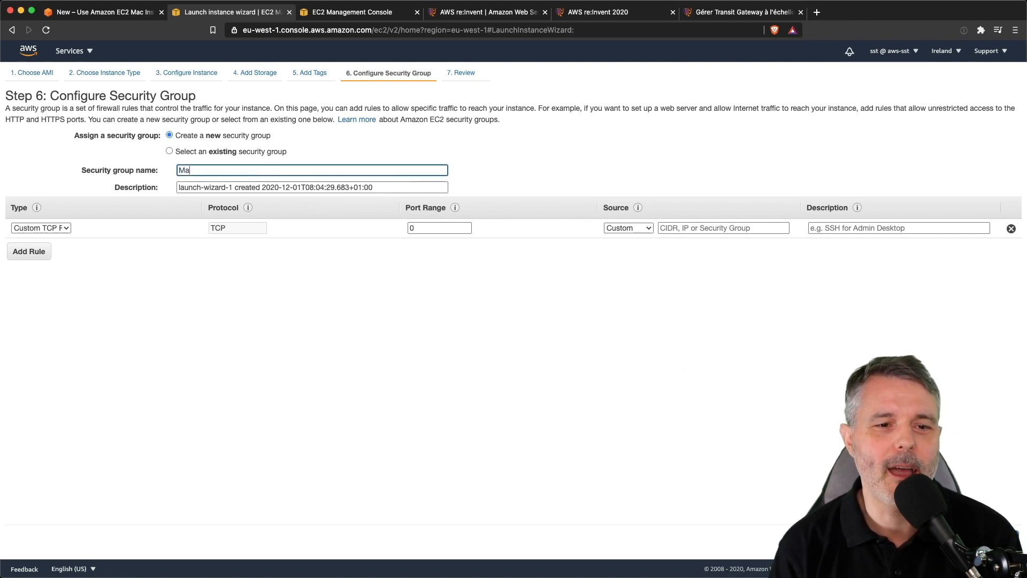
pyautogui.press('Tab')
pyautogui.write('Mac S')
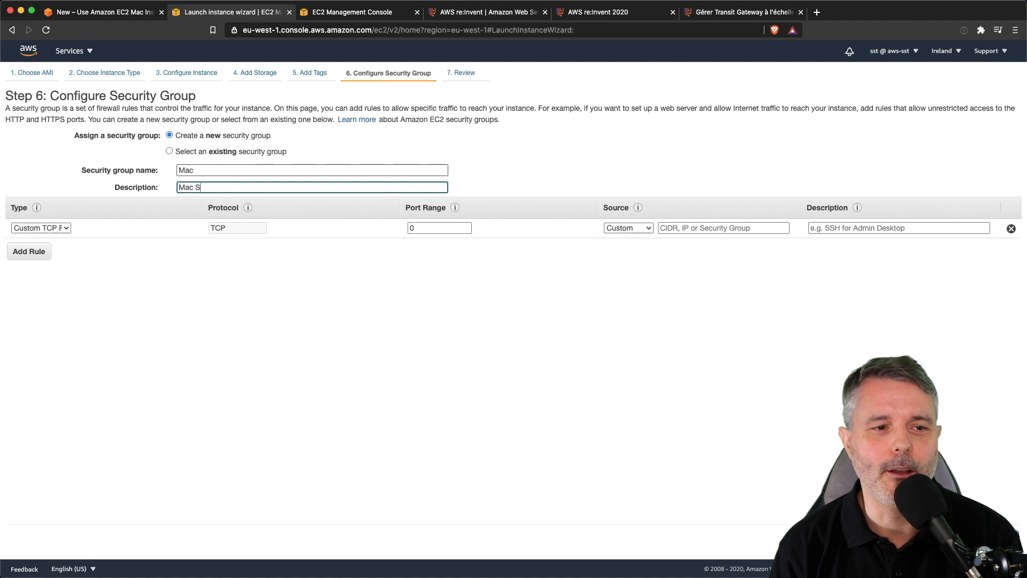
# Step: Allow TCP port 22 in the security group only from My IP and proceed to the launch review
pyautogui.click(437, 228)
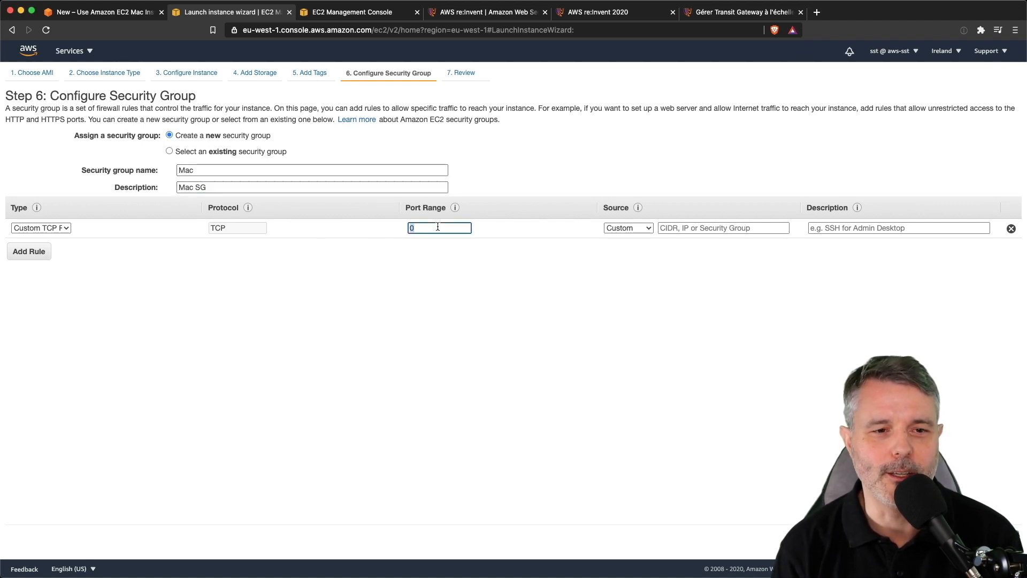
pyautogui.write('22')
pyautogui.click(644, 227)
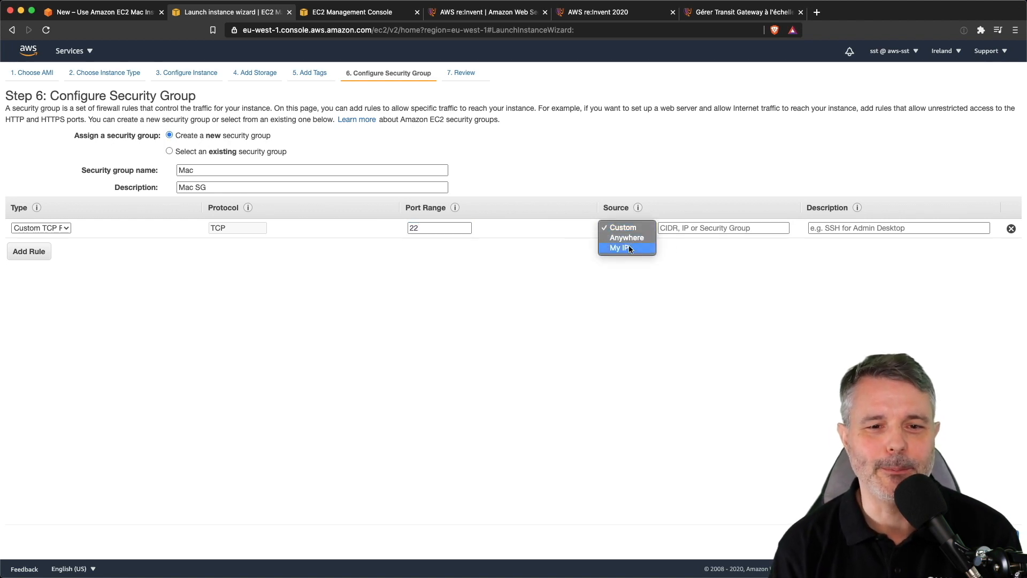
pyautogui.click(631, 249)
pyautogui.click(983, 540)
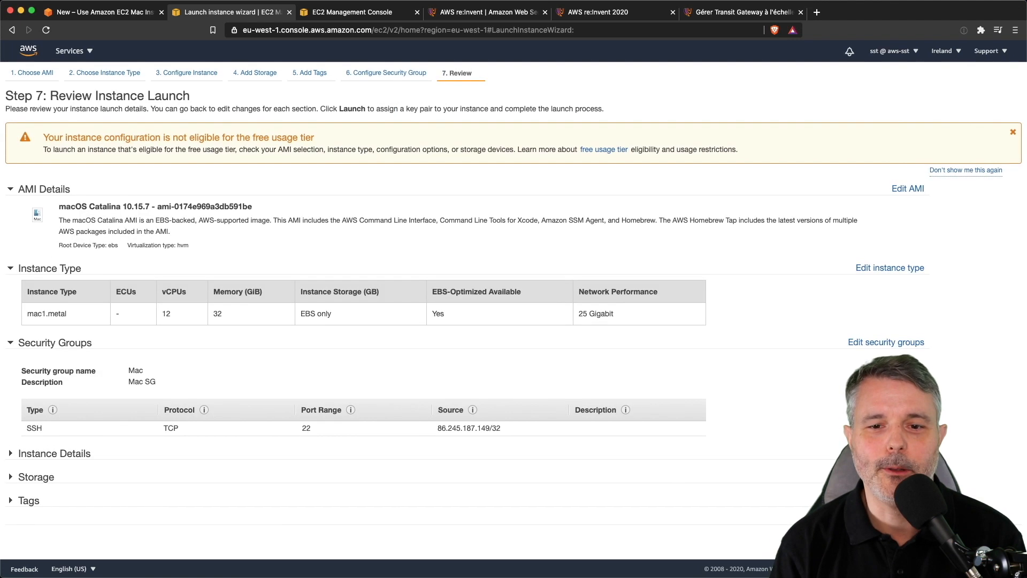
# Step: Launch the instance with the existing sst-aws key pair, acknowledging access to its private key file
pyautogui.click(999, 541)
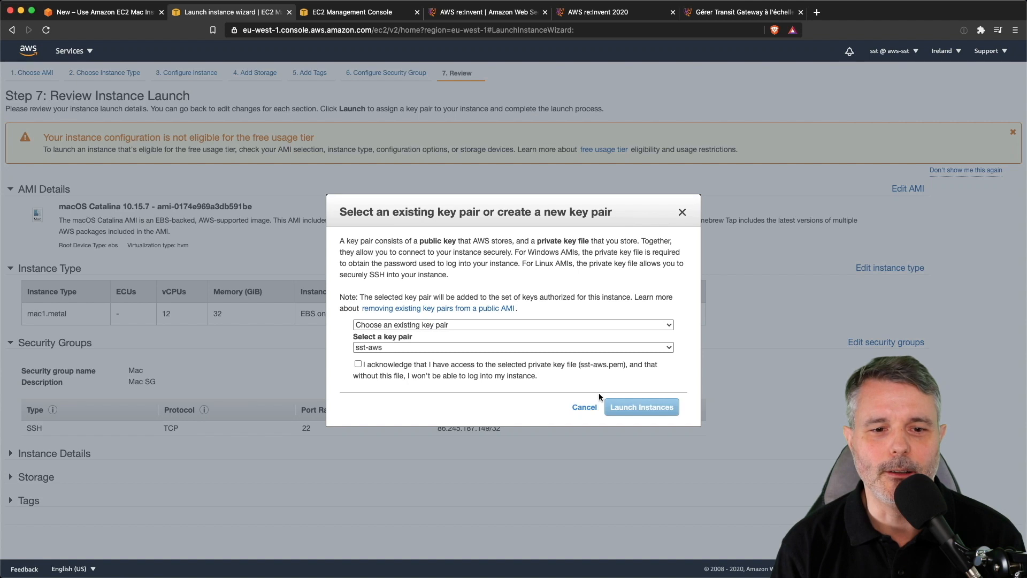
pyautogui.click(564, 364)
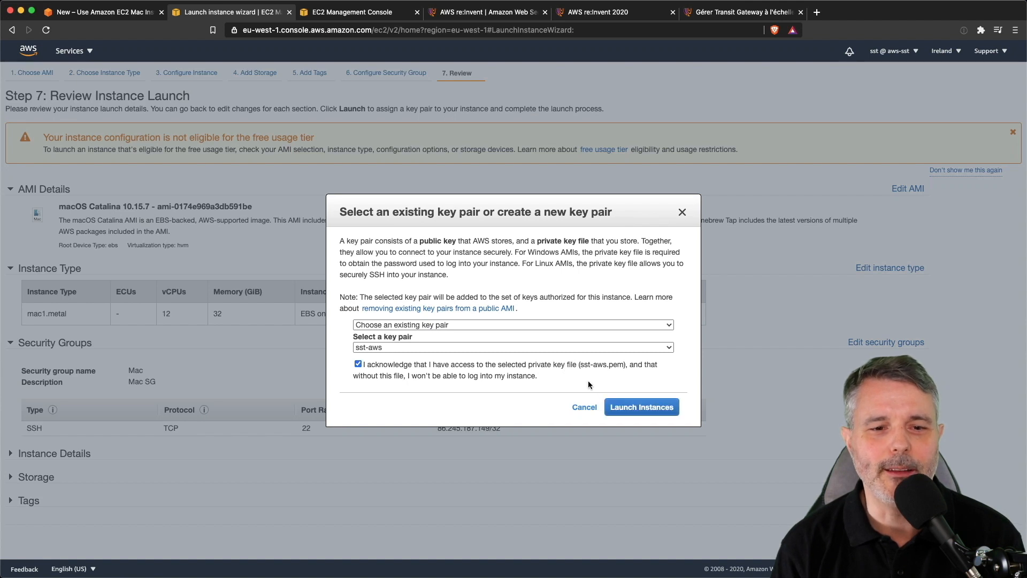
pyautogui.click(625, 408)
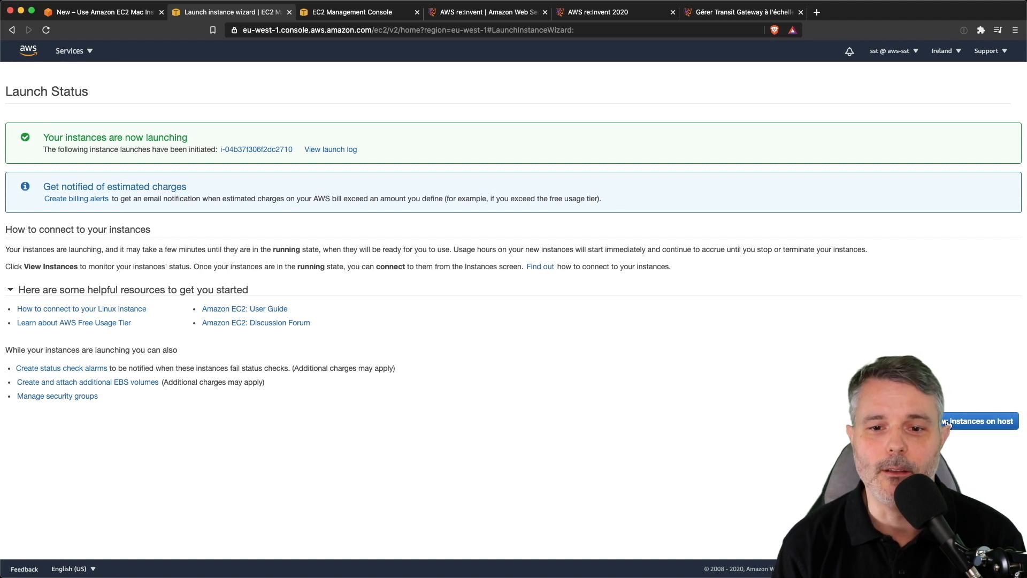
# Step: View the instances on the host, list all instances, and open the new mac1.metal instance's details
pyautogui.click(948, 424)
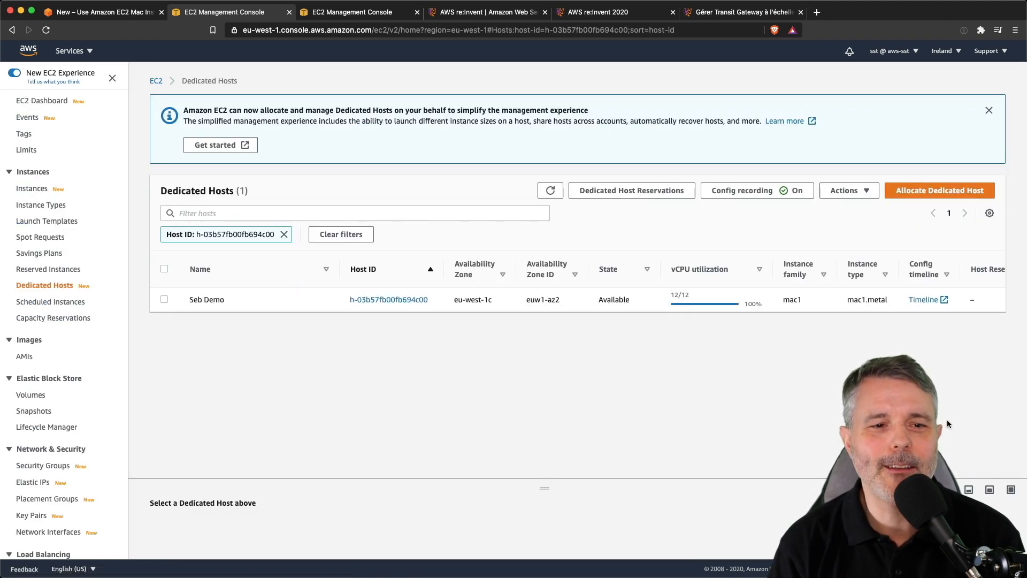
pyautogui.click(33, 189)
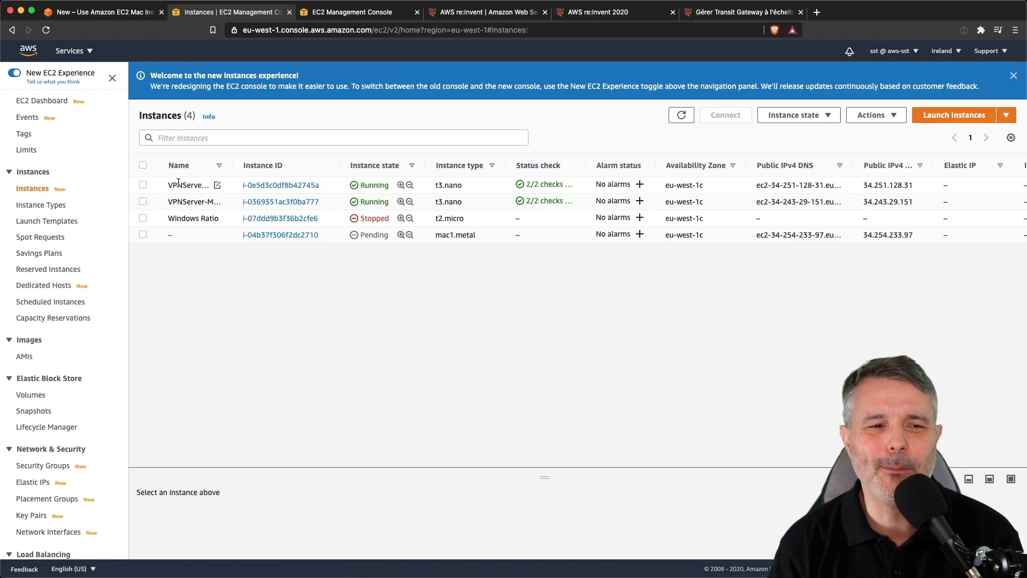
pyautogui.click(268, 236)
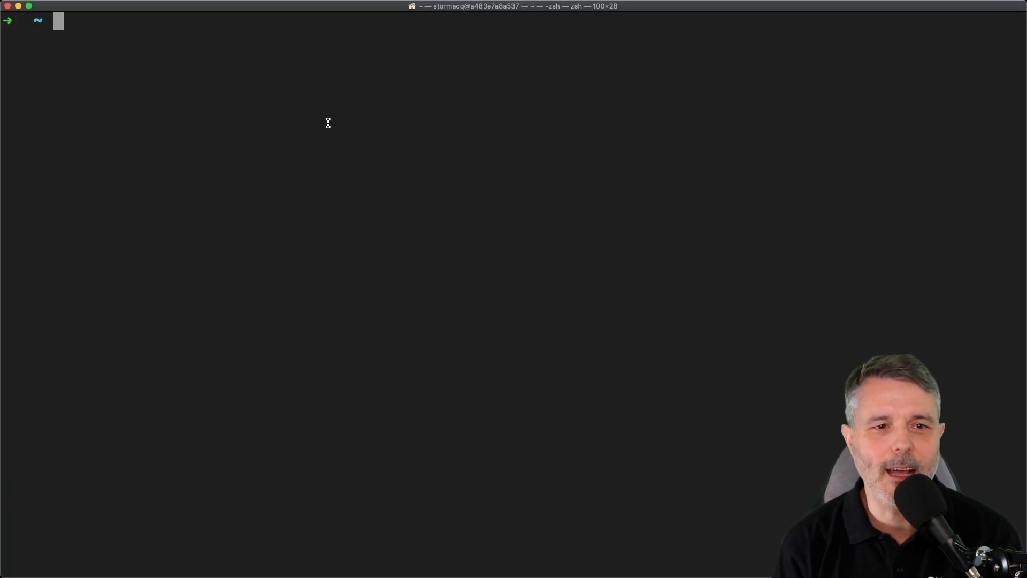
# Step: Switch to the terminal and connect over SSH to 34.254.233.97 as ec2-user
pyautogui.write('ssh ec2-user@')
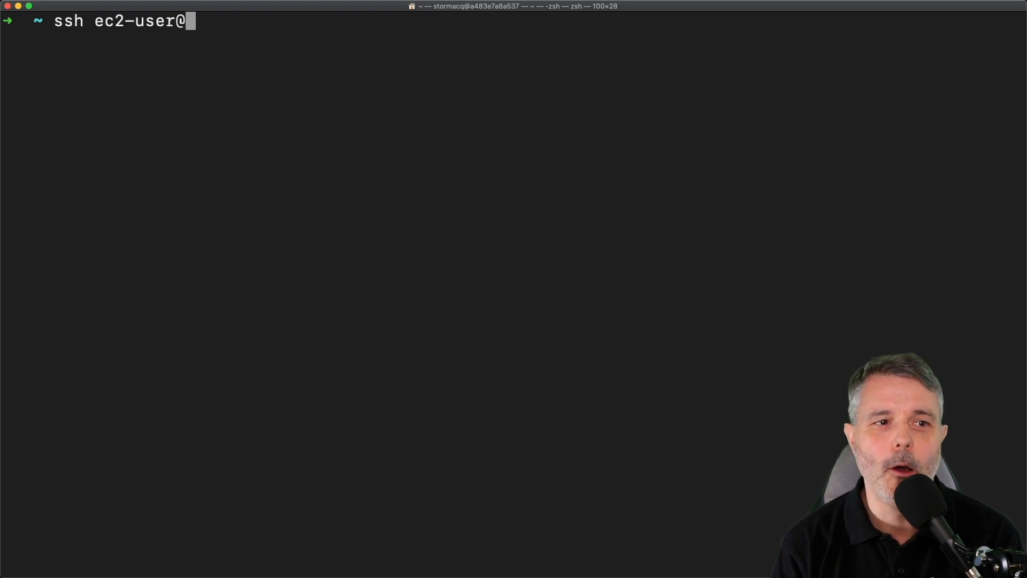
pyautogui.write('34.254.233.97')
pyautogui.press('Return')
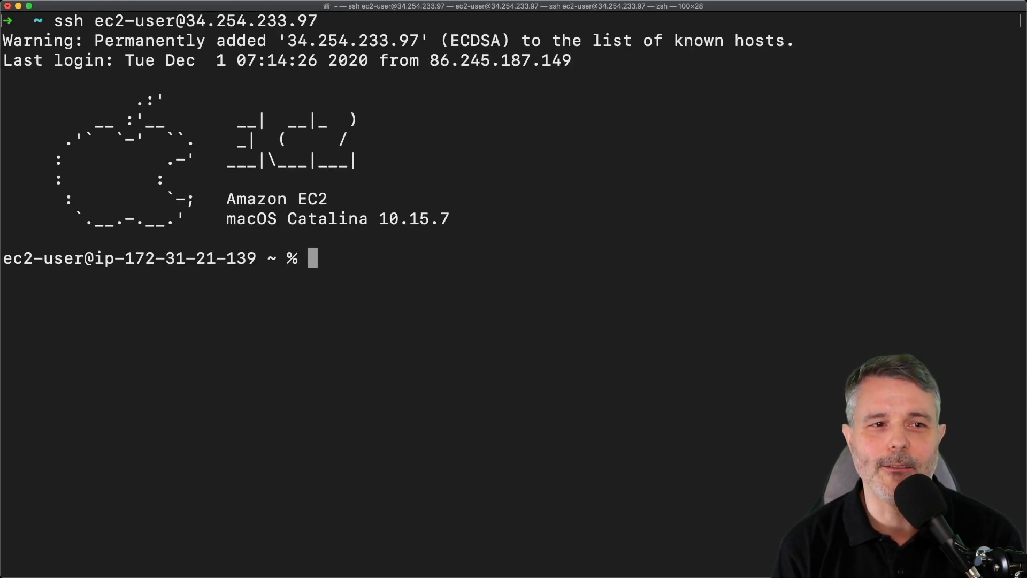
# Step: Run uname -a on the remote Mac and highlight the operating system name in its output
pyautogui.write('uname -a')
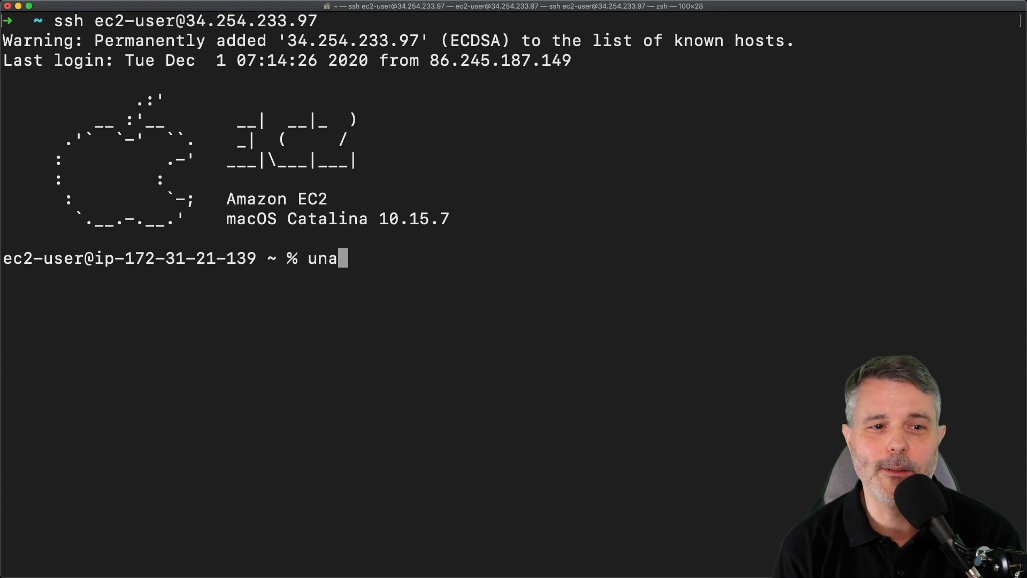
pyautogui.press('Return')
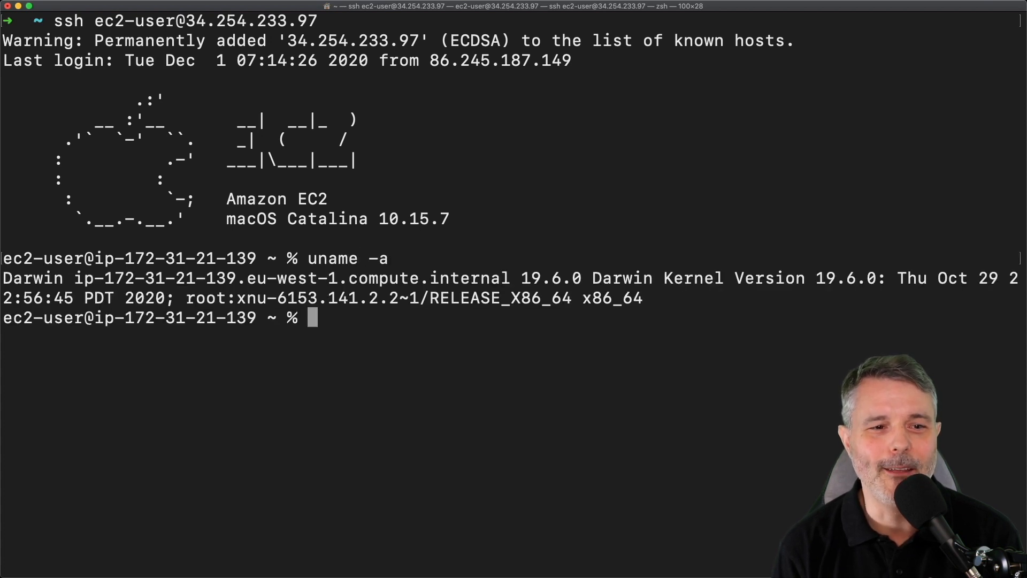
pyautogui.doubleClick(34, 278)
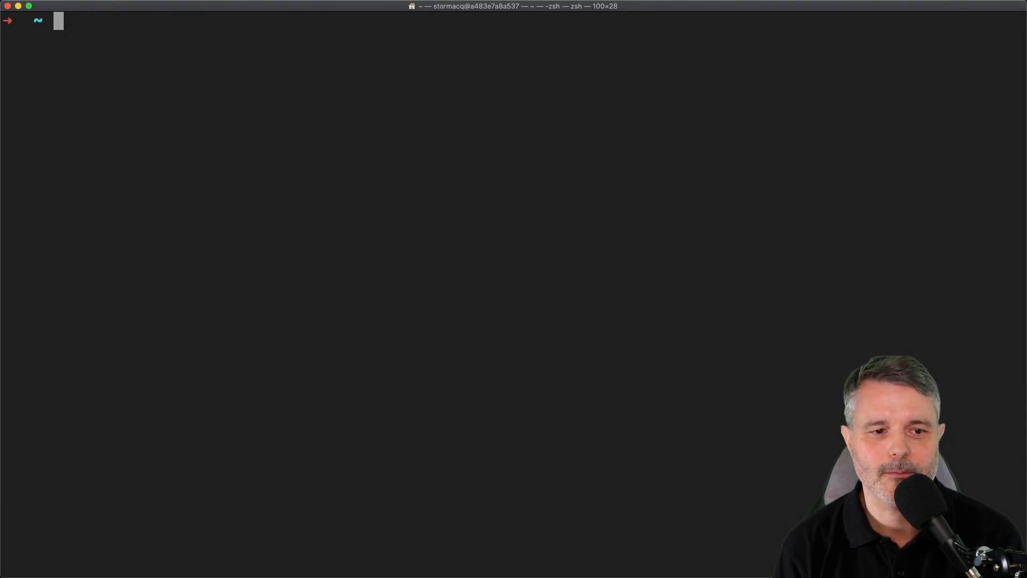
# Step: Connect over SSH to 34.254.233.97 as ec2-user
pyautogui.write('ssh ec2-user')
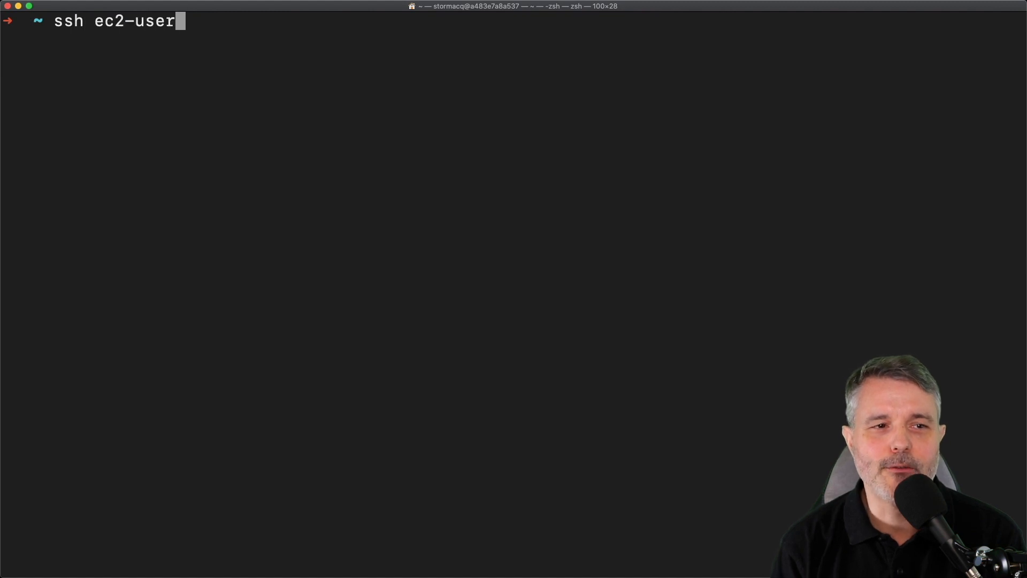
pyautogui.write('@')
pyautogui.write('34.254.233.97')
pyautogui.press('Return')
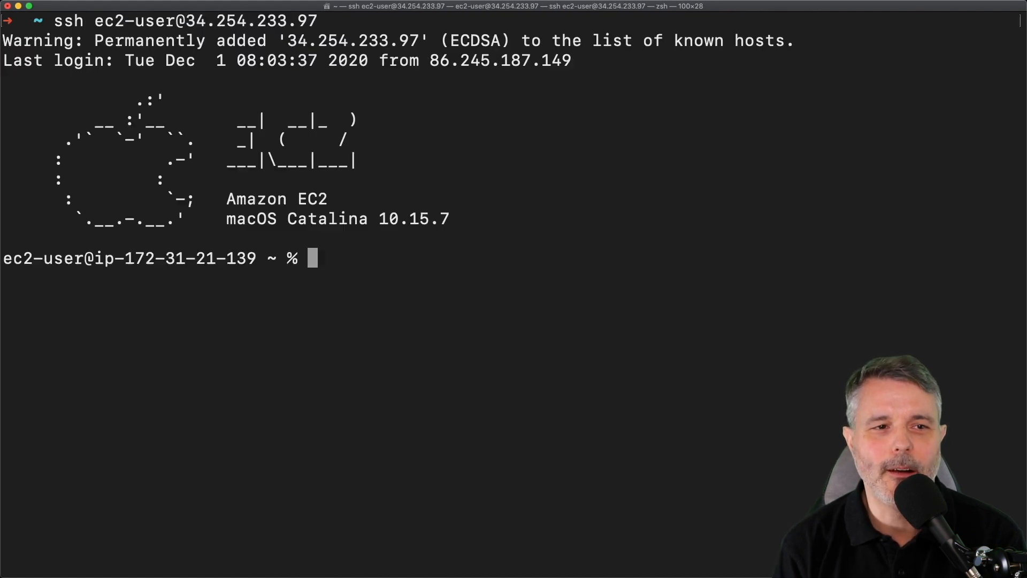
# Step: Set a new password for ec2-user with sudo passwd, leaving the old password empty and entering the new one twice
pyautogui.write('sudo p')
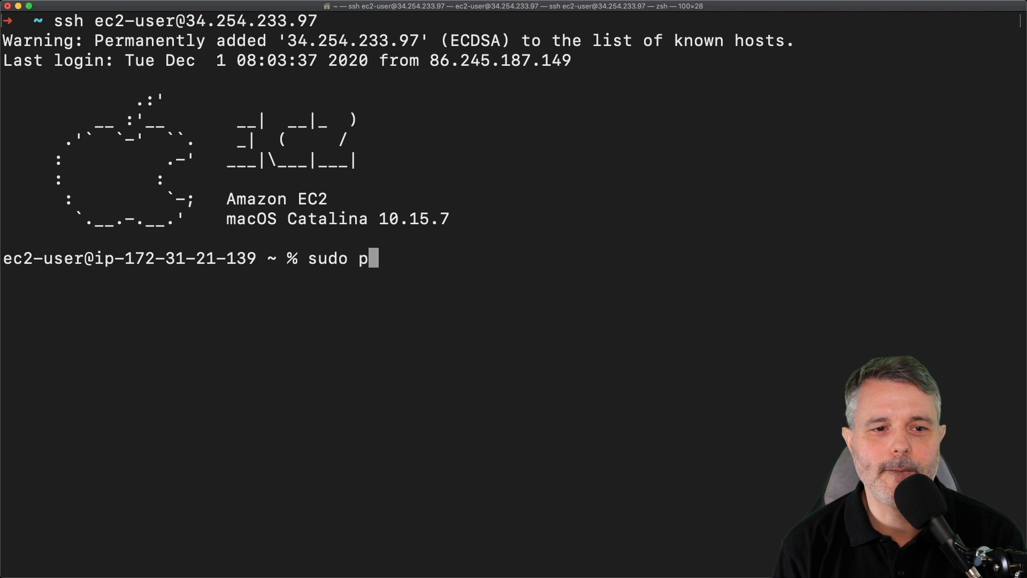
pyautogui.write('asswd ec2-user')
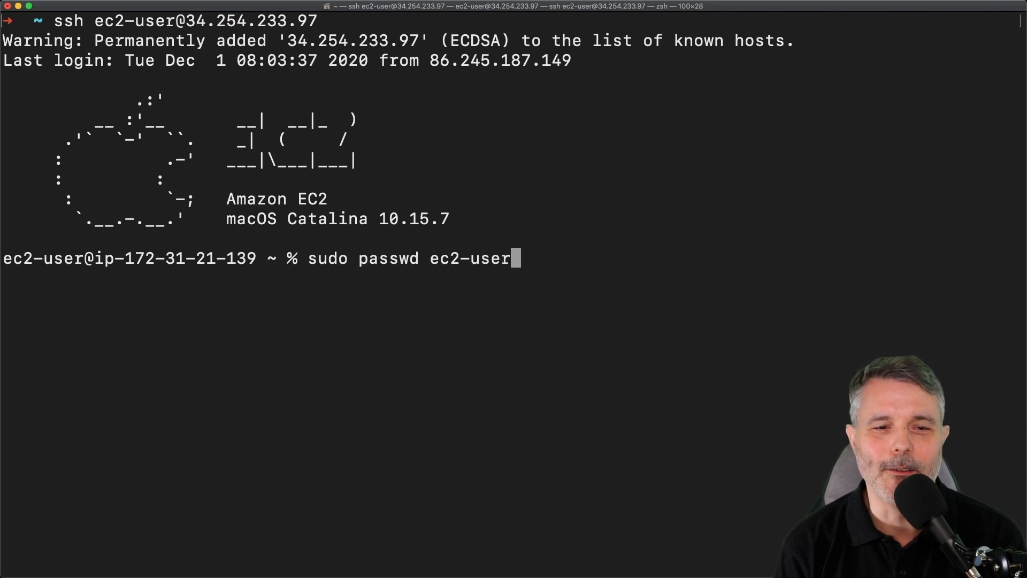
pyautogui.press('Return')
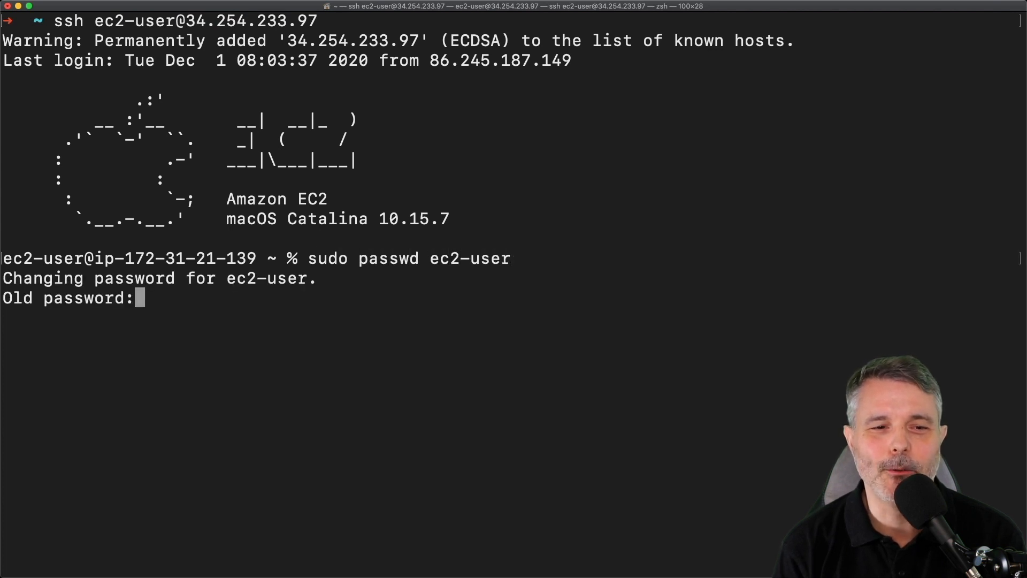
pyautogui.press('Return')
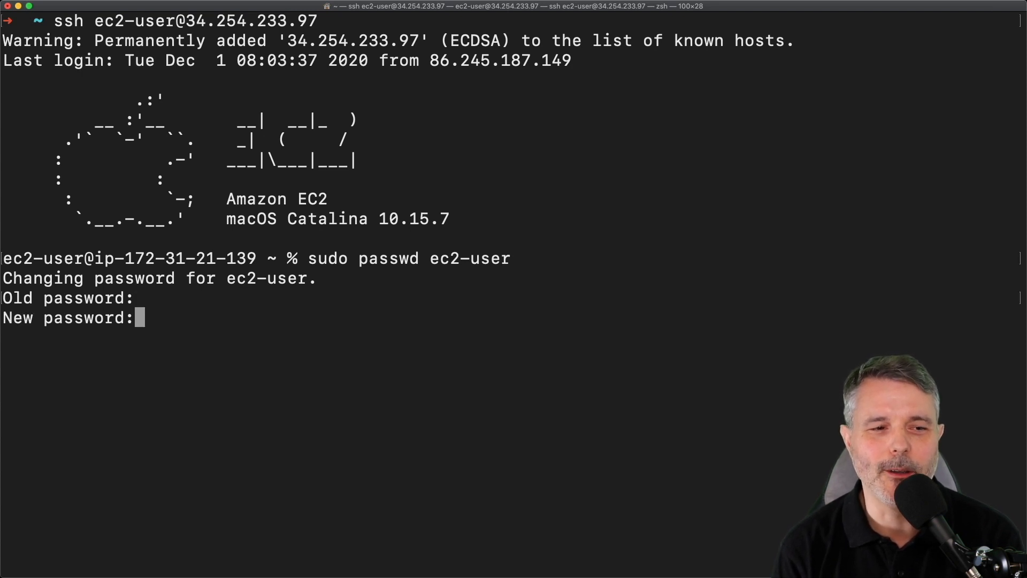
pyautogui.press('Return')
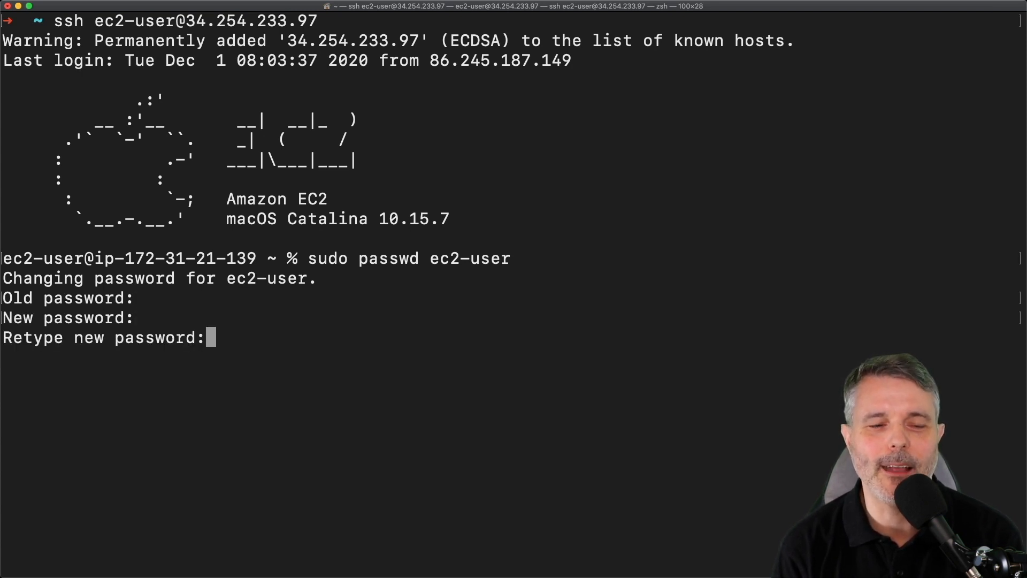
pyautogui.press('Return')
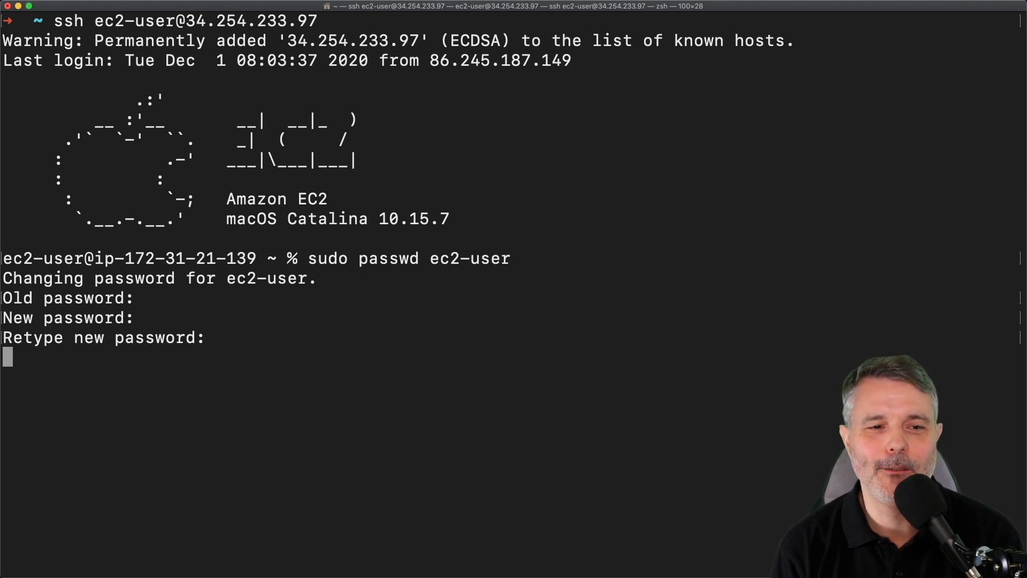
# Step: Run the ARDAgent kickstart command to activate remote management for ec2-user with all privileges, and exit the SSH session
pyautogui.press('super+Tab')
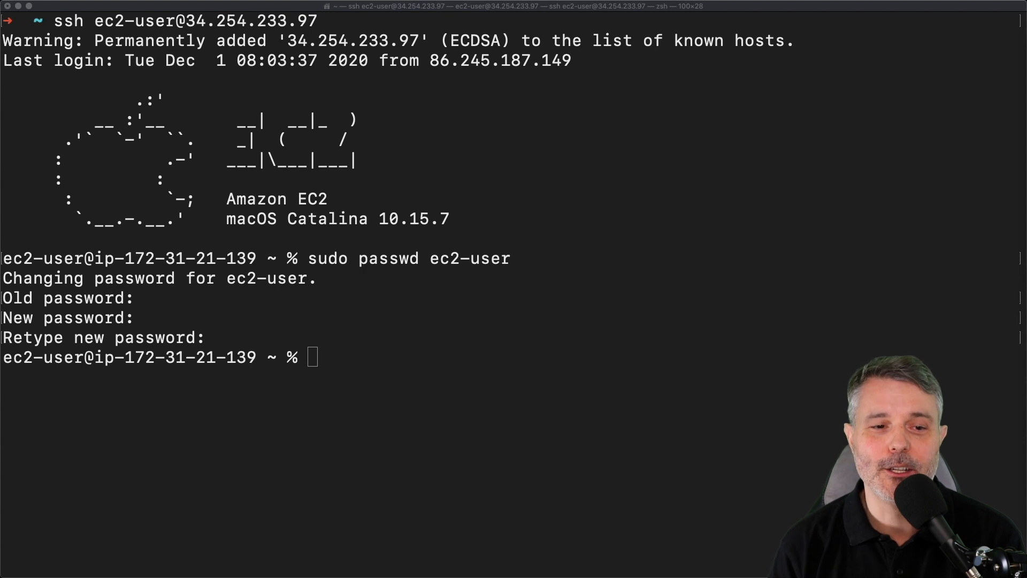
pyautogui.click(648, 356)
pyautogui.write('sudo /System/Library/CoreServices/RemoteManagement/ARDAgent.app/Contents/Resources/kickstart \\ -activate -configure -access -on \\ -configure -allowAccessFor -specifiedUsers \\ -configure -users ec2-user \\ -configure -restart -agent -privs -all')
pyautogui.press('Return')
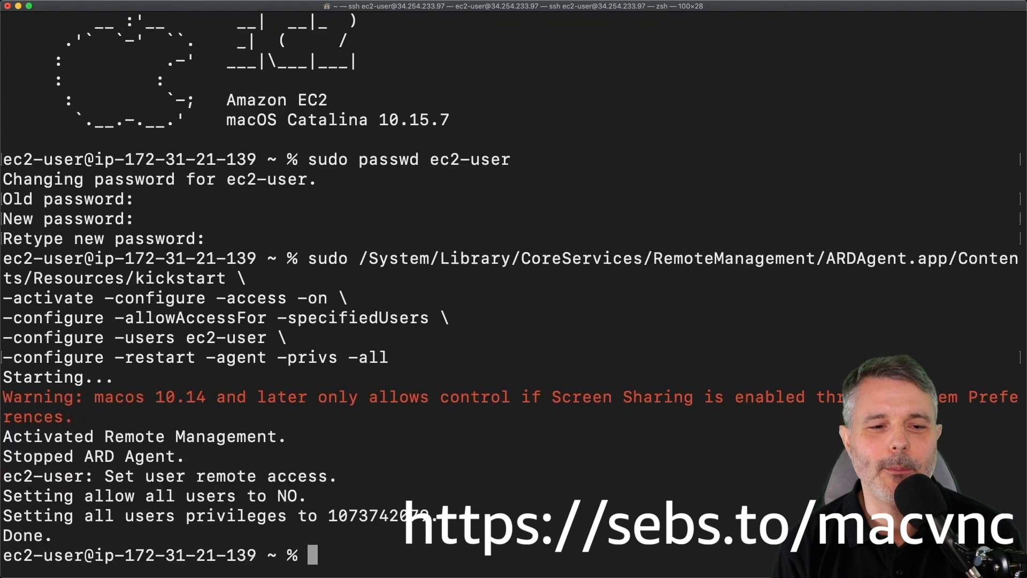
pyautogui.write('exit')
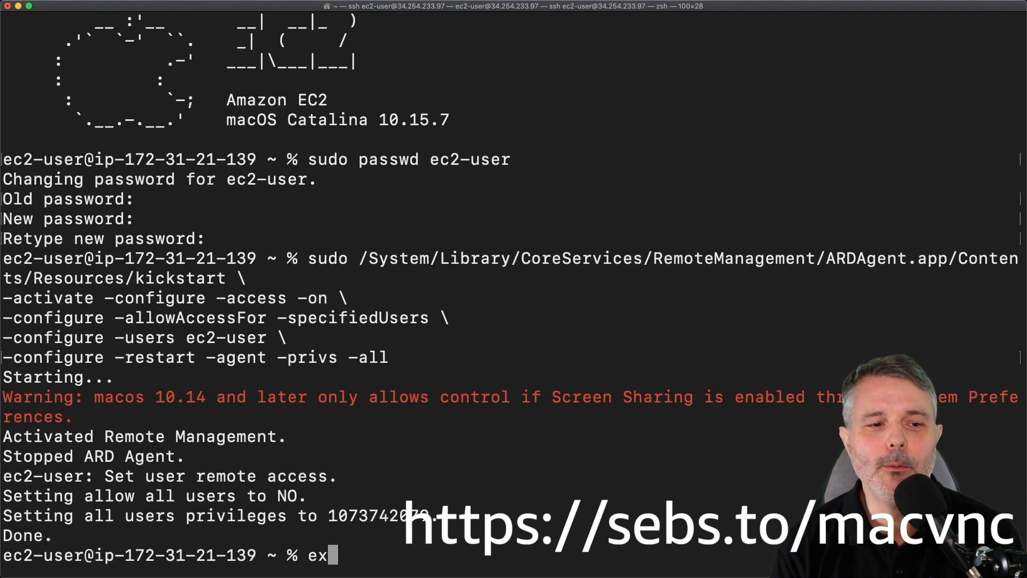
pyautogui.press('Return')
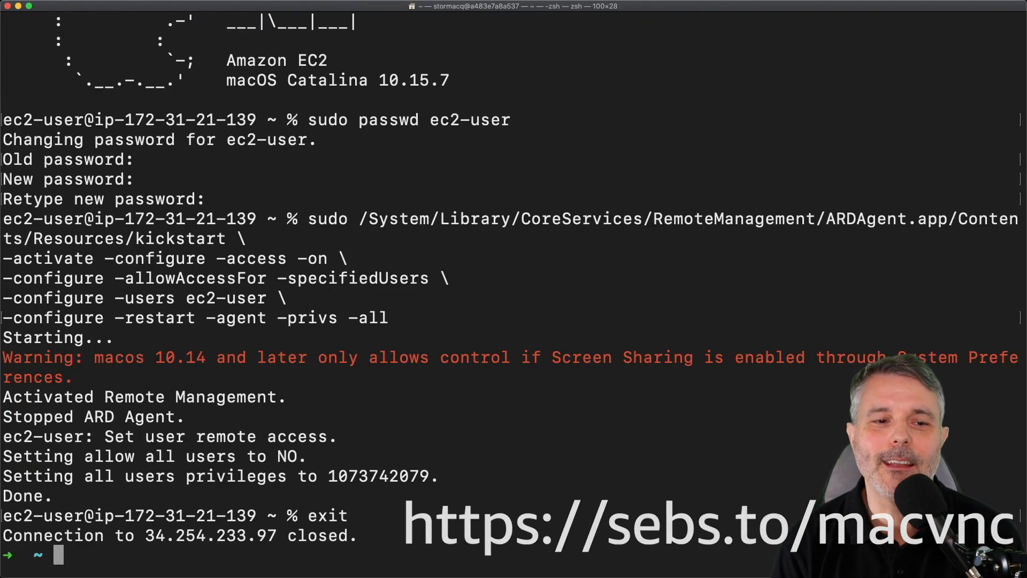
pyautogui.press('super+k')
pyautogui.press('Up')
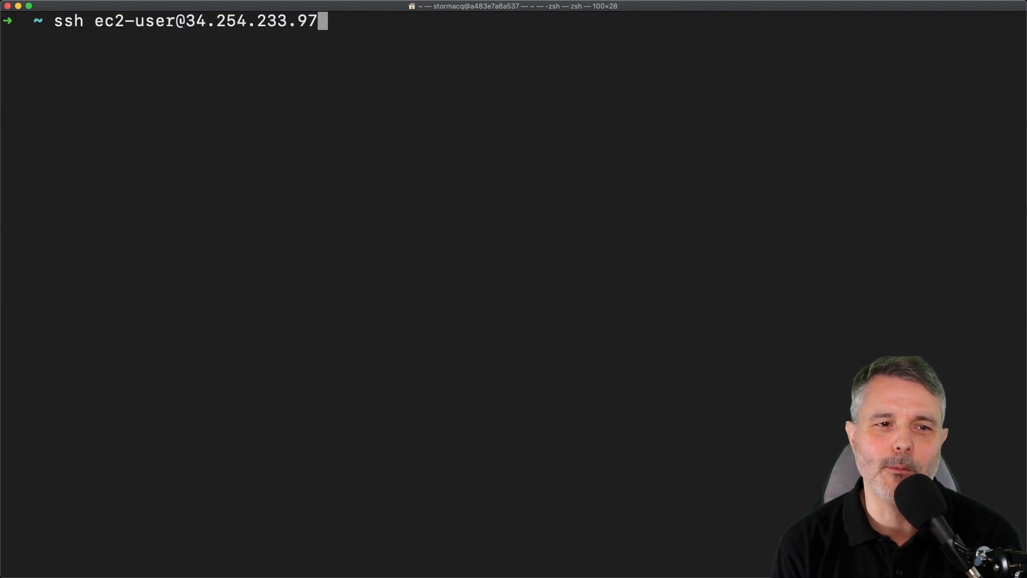
pyautogui.press('Left')
pyautogui.press('Left')
pyautogui.press('Left')
pyautogui.press('Left')
pyautogui.press('Left')
pyautogui.press('Left')
pyautogui.press('Left')
pyautogui.press('Left')
pyautogui.press('Left')
pyautogui.press('Left')
pyautogui.press('Left')
pyautogui.press('Left')
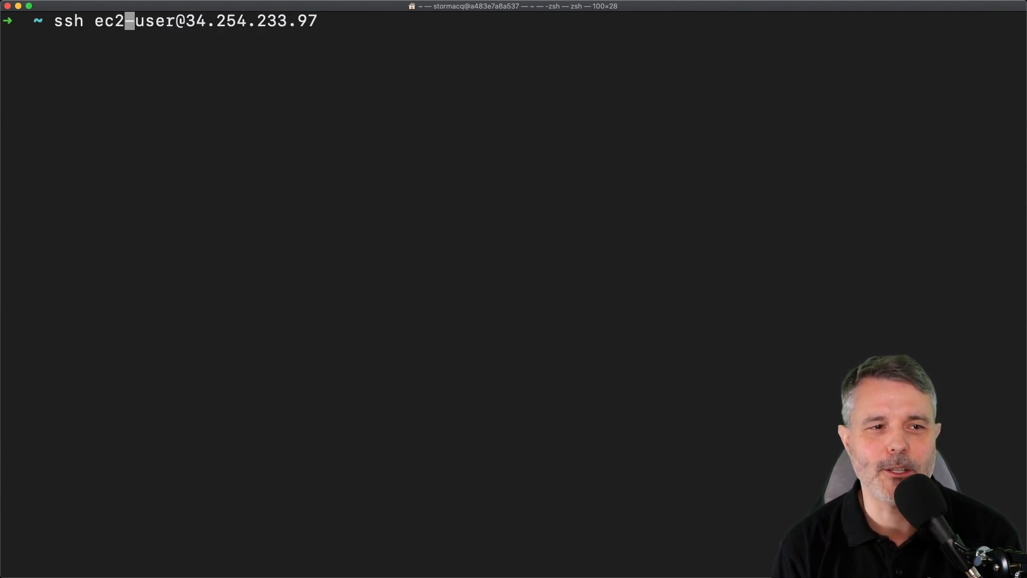
pyautogui.write('-L 5900')
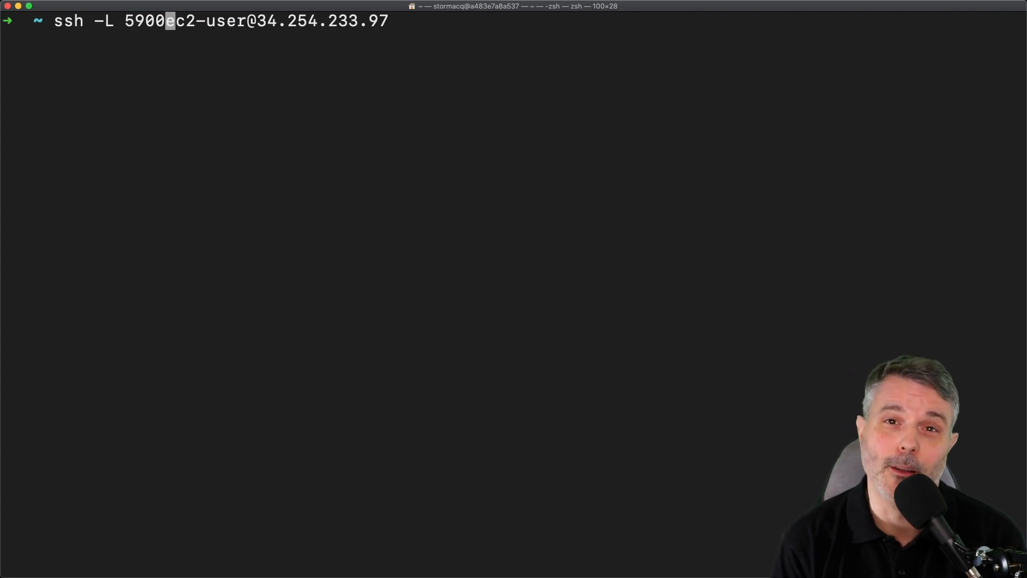
pyautogui.write(':localhost')
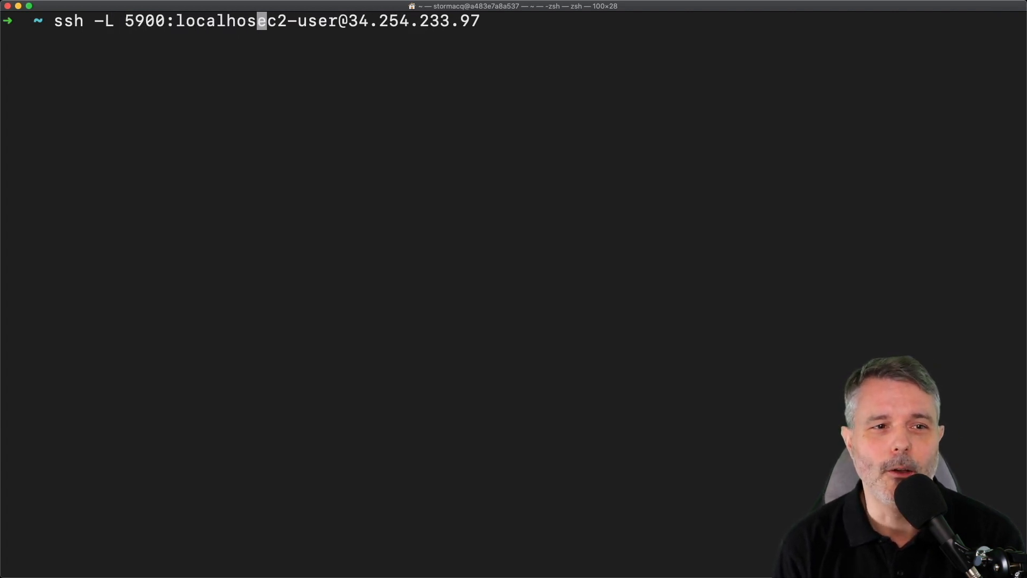
pyautogui.write(':')
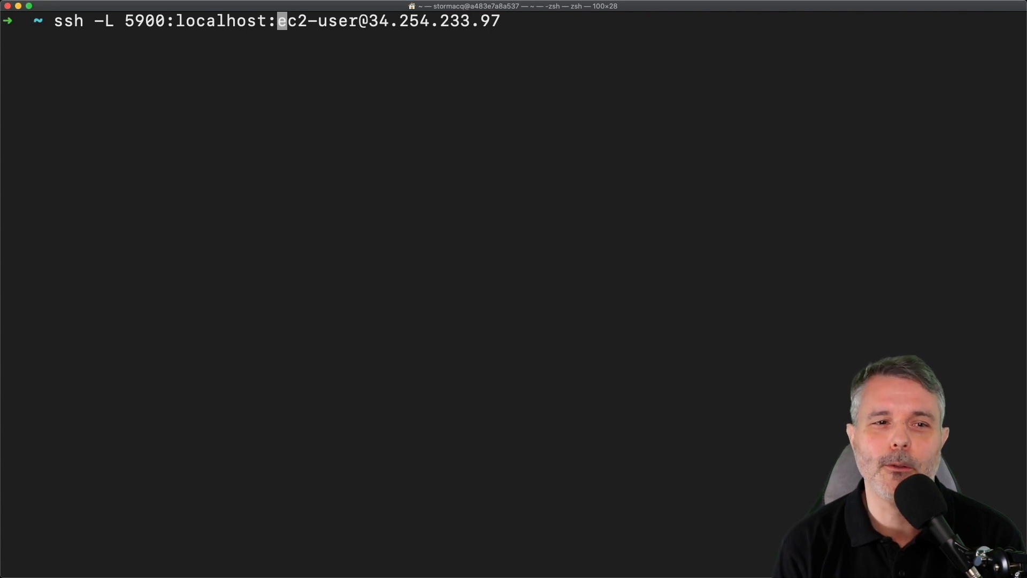
pyautogui.write('5900 ')
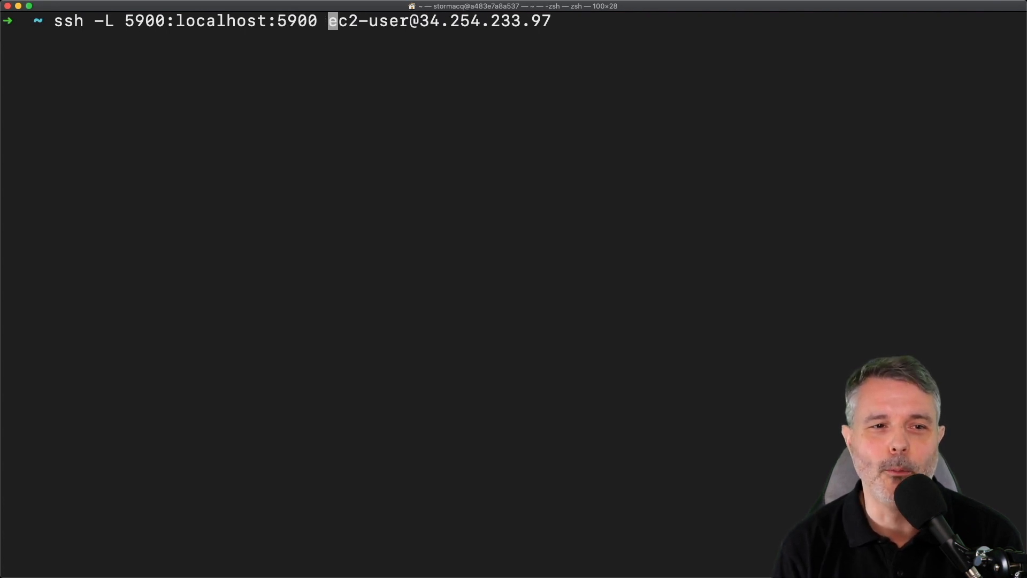
pyautogui.write('-C -N')
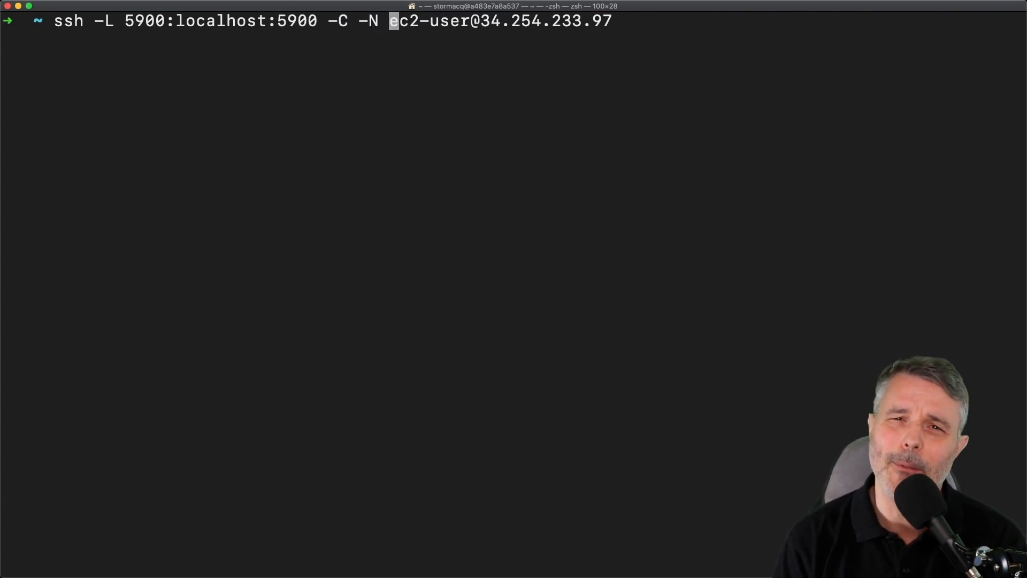
pyautogui.press('Return')
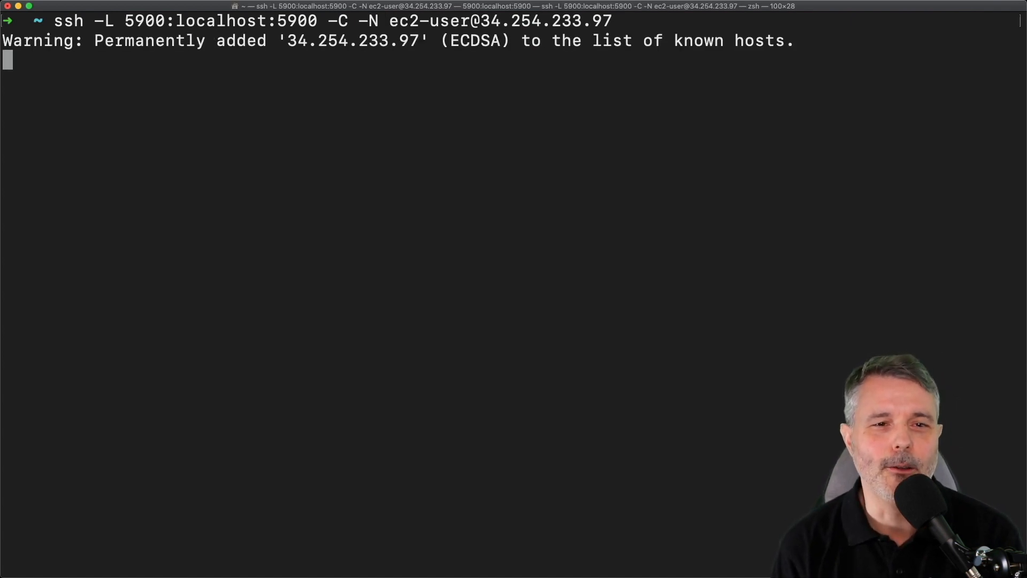
# Step: Switch to the Brave browser, open vnc://localhost in a new tab, and allow it to launch Screen Sharing
pyautogui.press('super+Tab')
pyautogui.press('super+Tab')
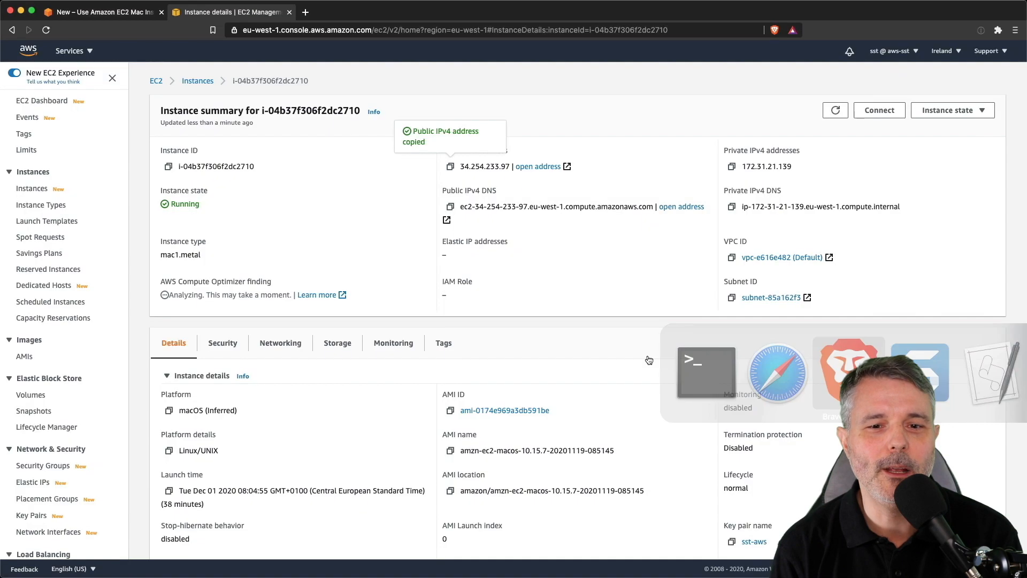
pyautogui.press('super+t')
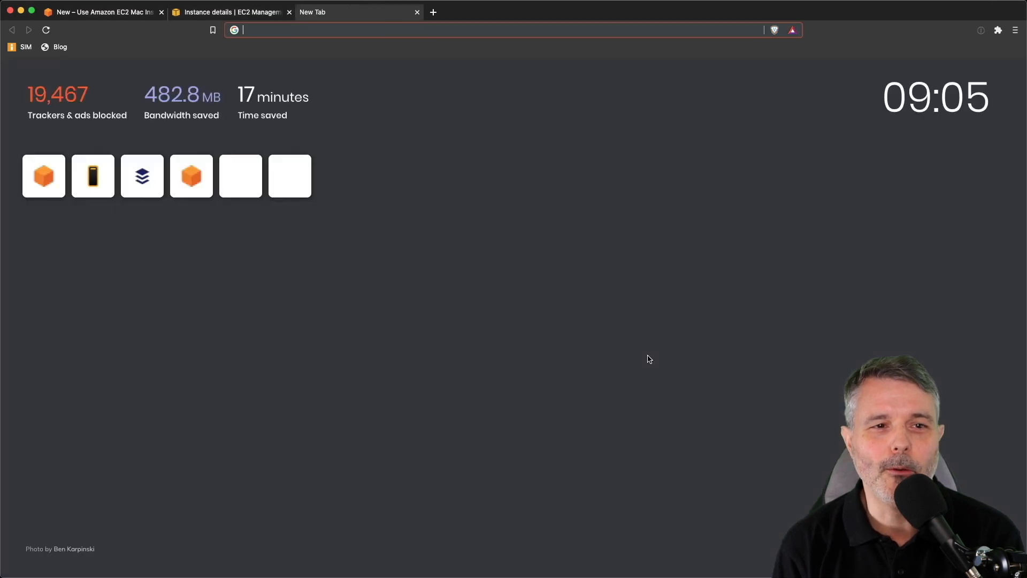
pyautogui.write('vnc:/')
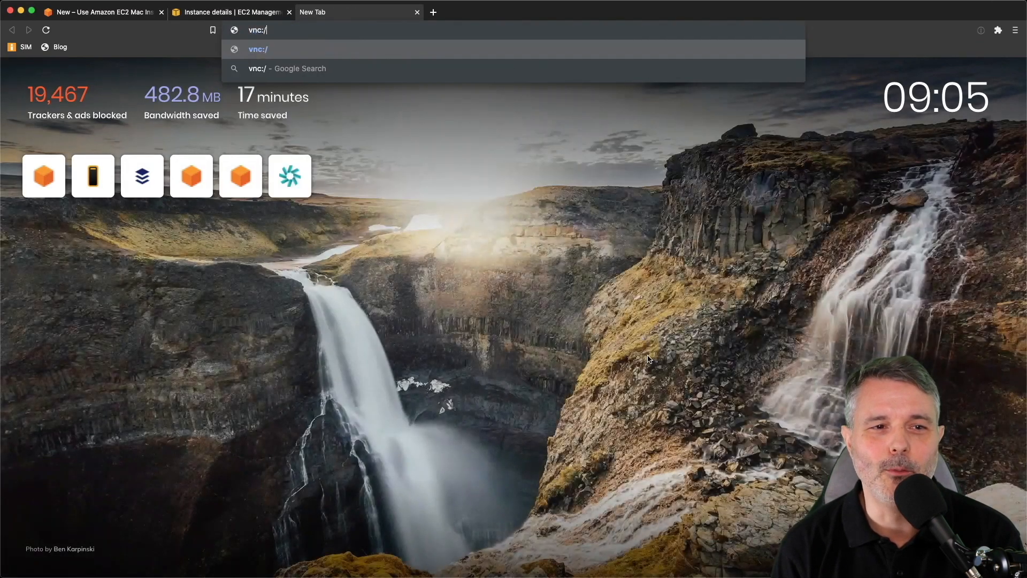
pyautogui.write('/localhost')
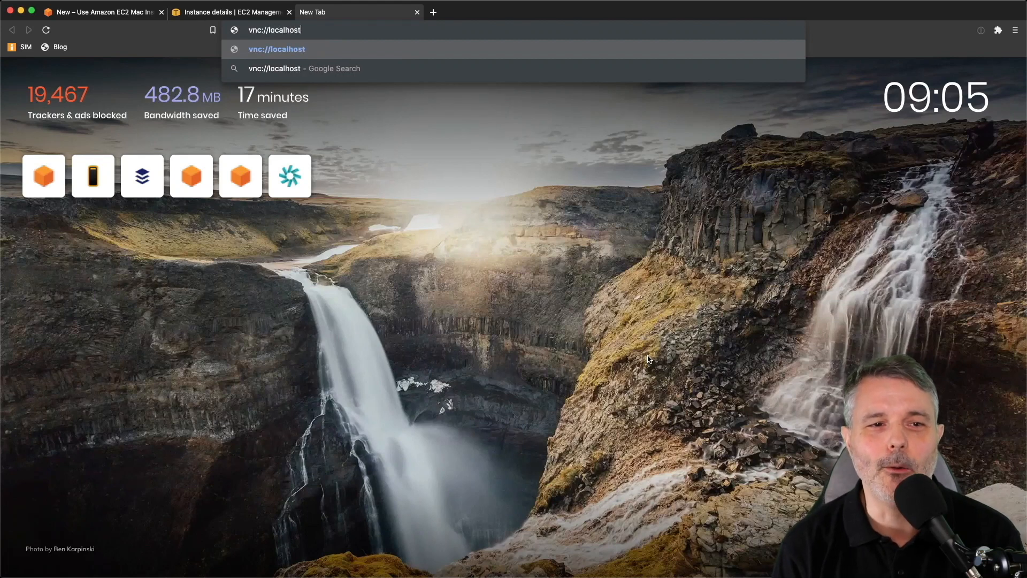
pyautogui.press('Return')
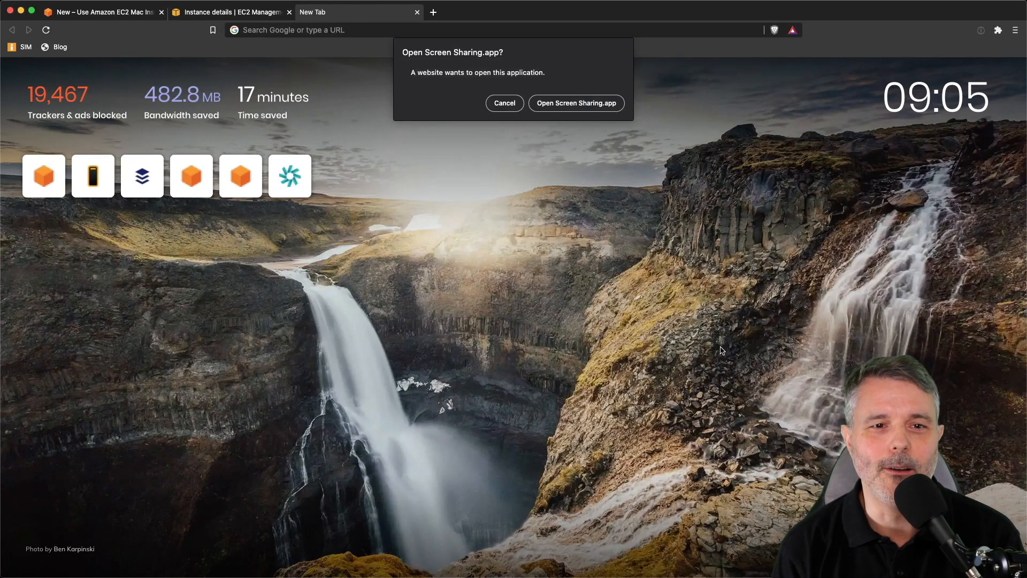
pyautogui.click(591, 103)
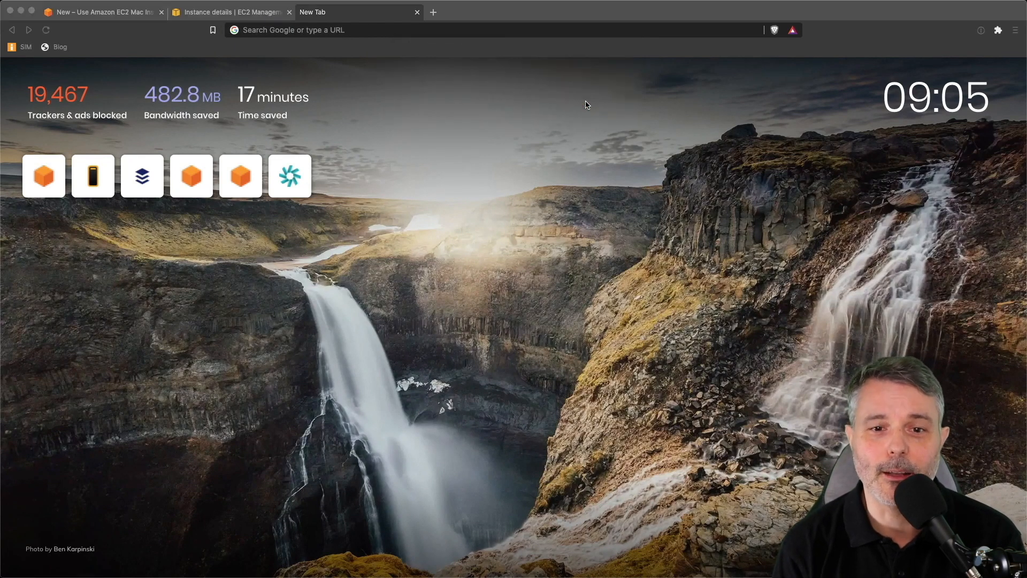
# Step: Sign in to the Screen Sharing connection as ec2-user with the account password
pyautogui.moveTo(856, 178); pyautogui.dragTo(428, 159)
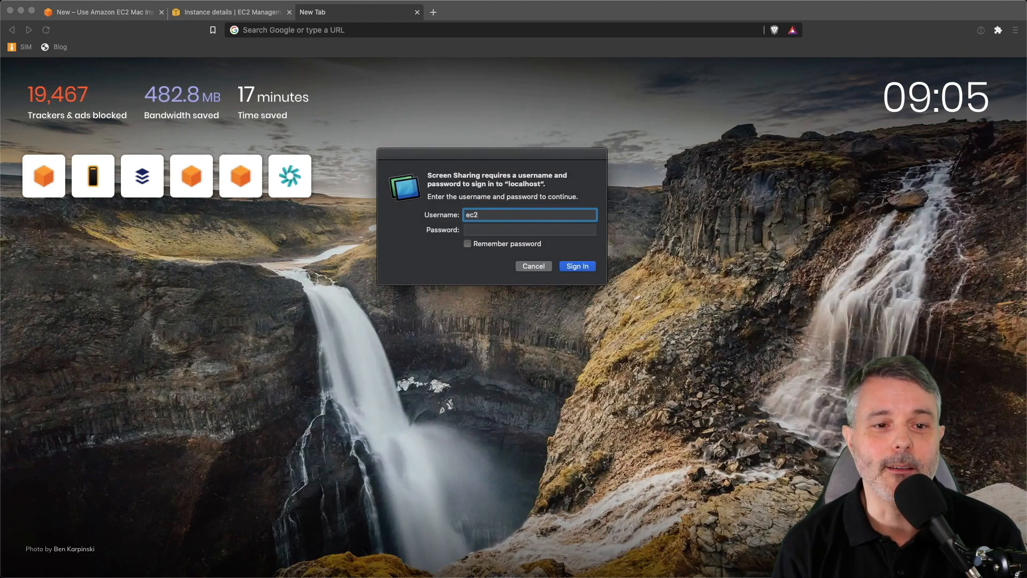
pyautogui.press('Tab')
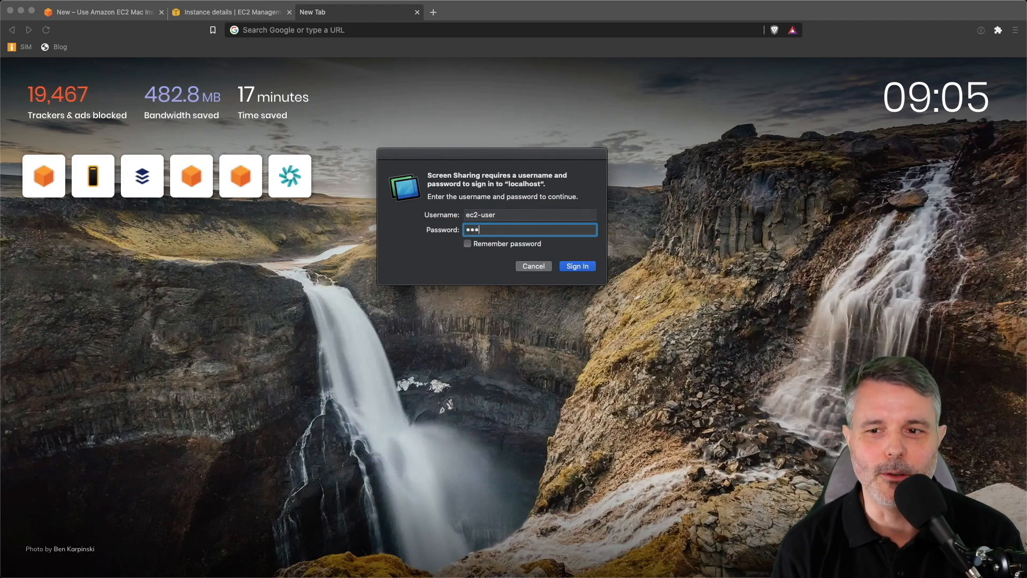
pyautogui.press('Return')
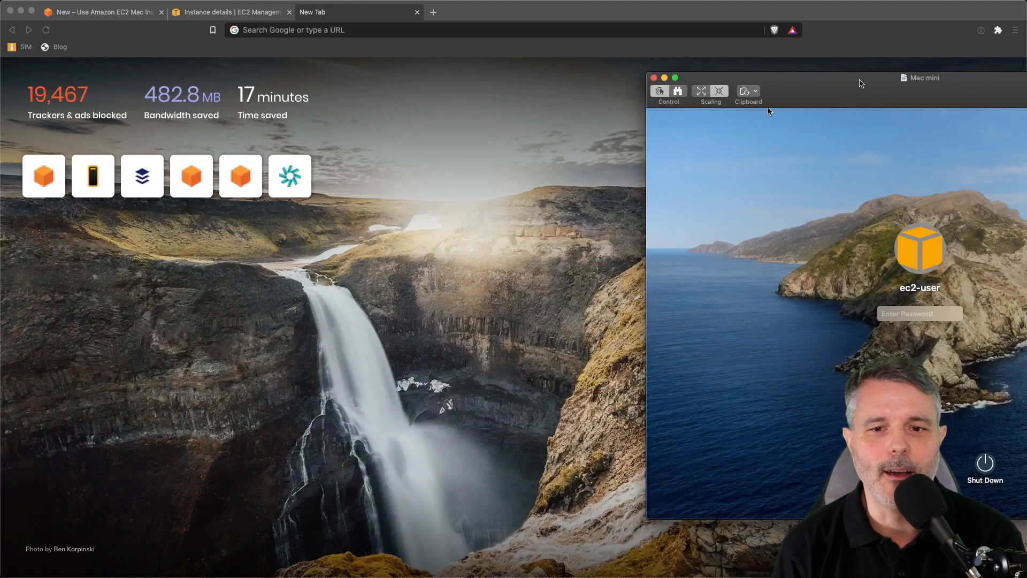
# Step: Bring the whole Mac mini window into view and log in to the remote desktop with the ec2-user password
pyautogui.moveTo(862, 83); pyautogui.dragTo(513, 78)
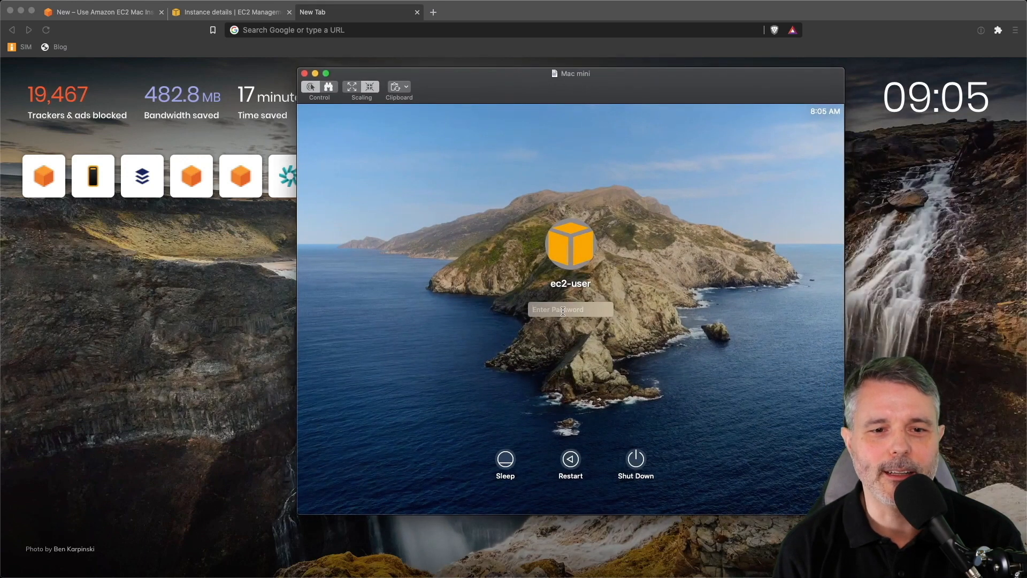
pyautogui.write('••')
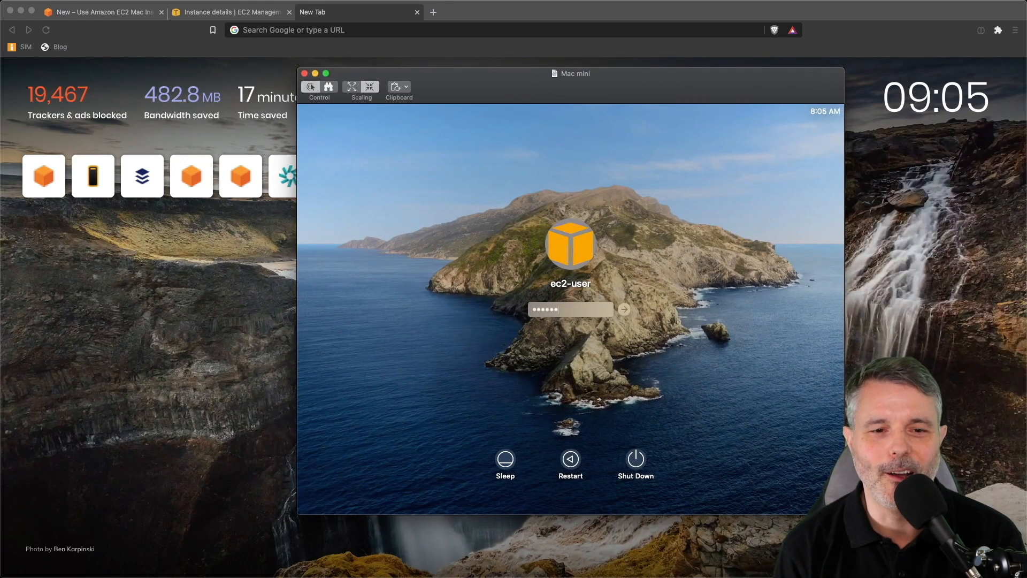
pyautogui.press('Return')
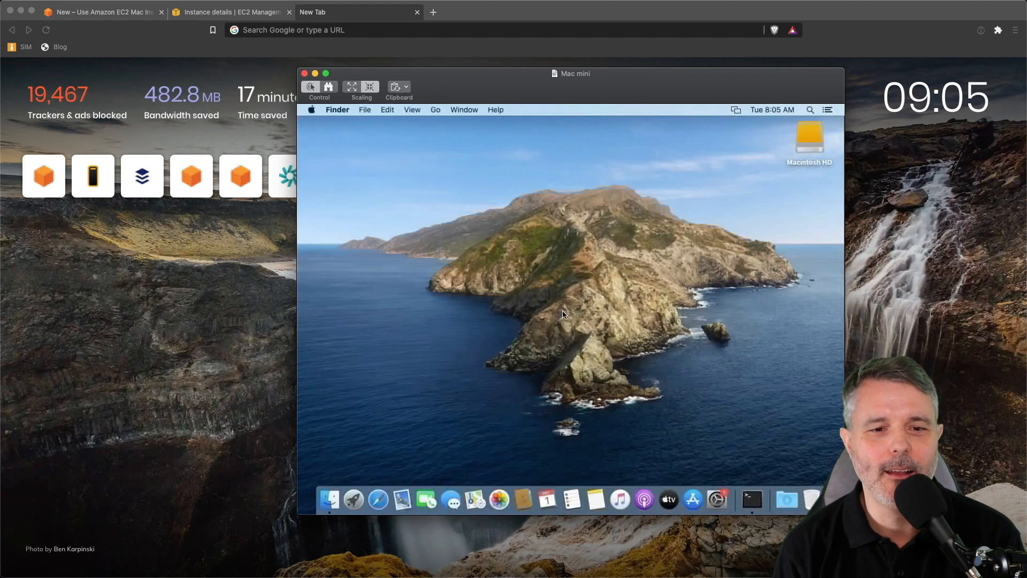
# Step: Open System Preferences on the remote Mac, and run uname -a in its Terminal
pyautogui.click(716, 500)
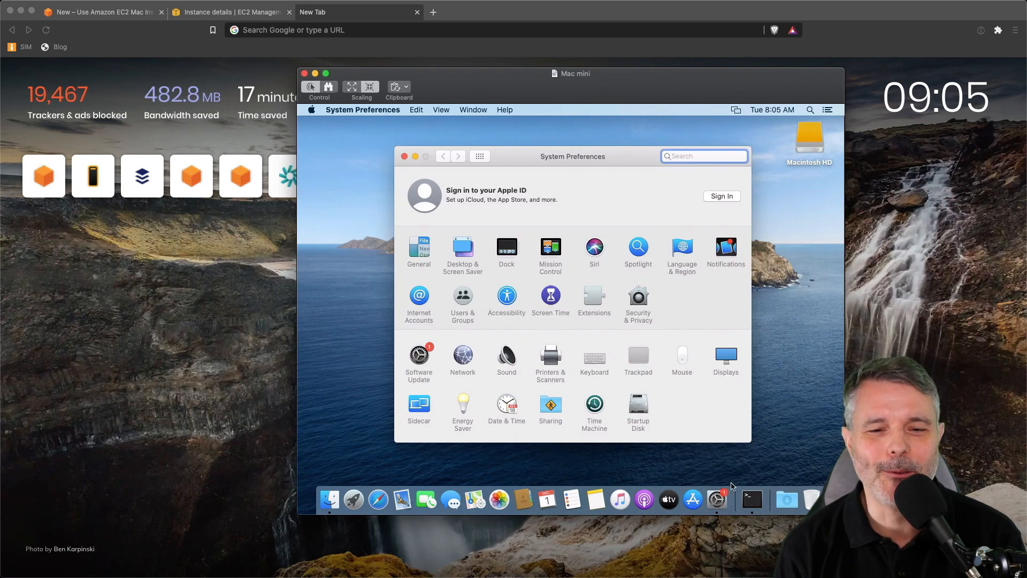
pyautogui.click(752, 500)
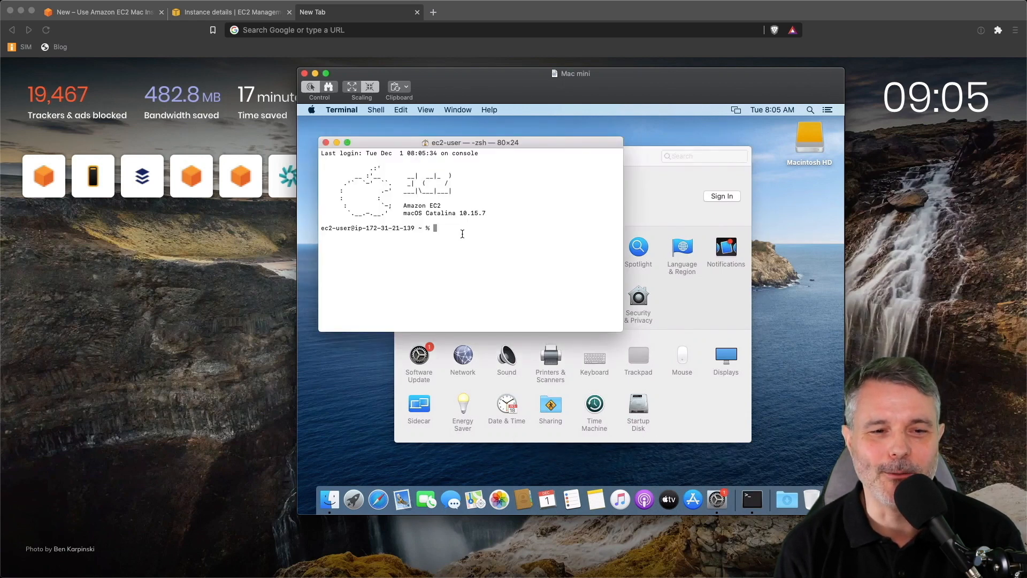
pyautogui.write('uname -')
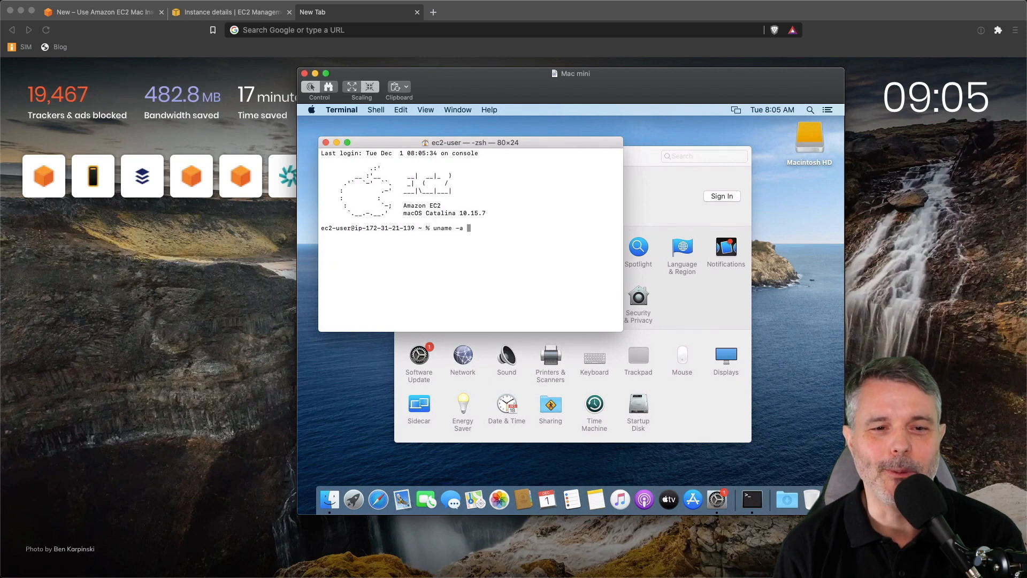
pyautogui.write('a')
pyautogui.press('Return')
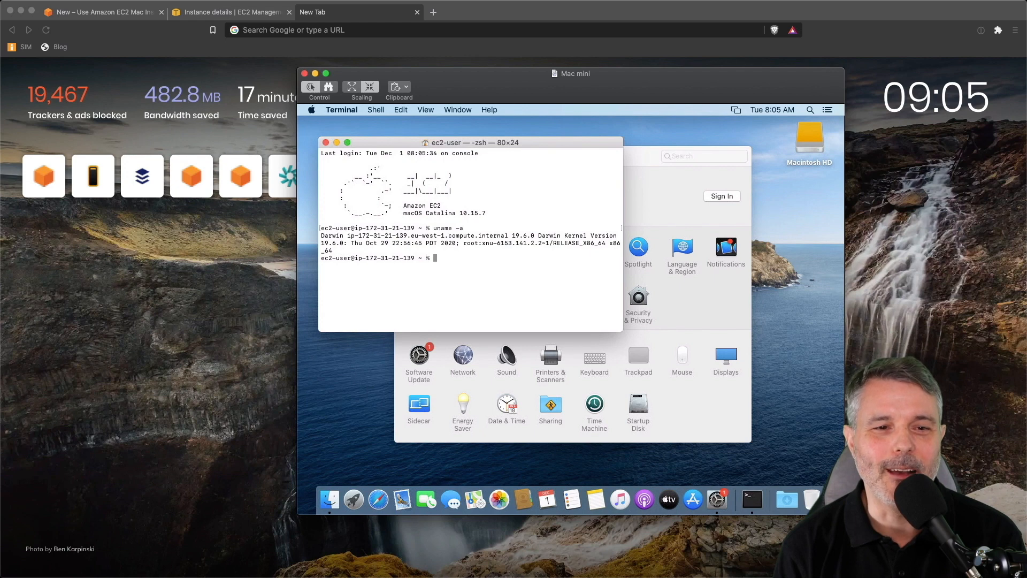
# Step: Hide Terminal and System Preferences on the remote Mac, and view its system overview in About This Mac
pyautogui.press('super+h')
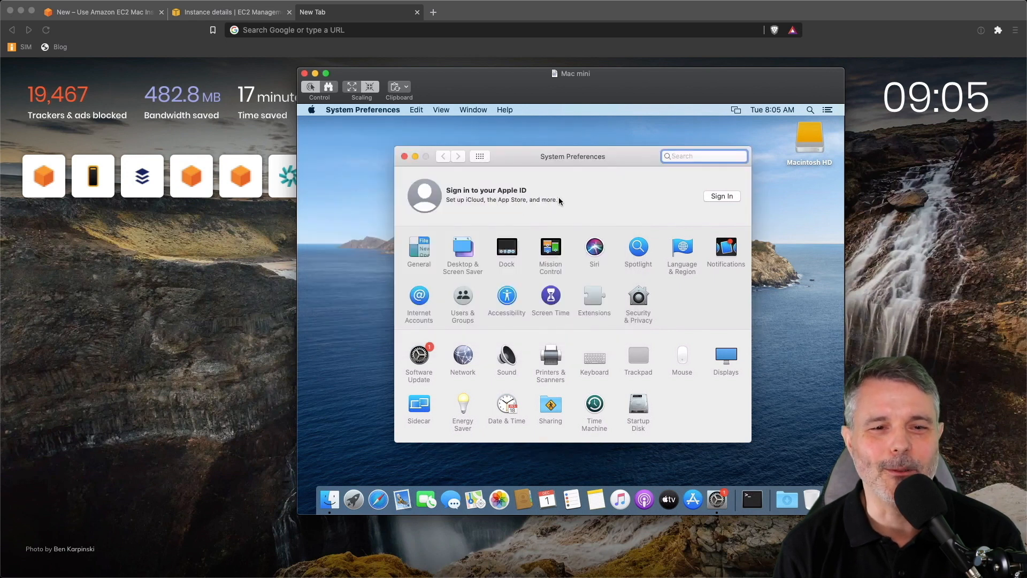
pyautogui.press('super+h')
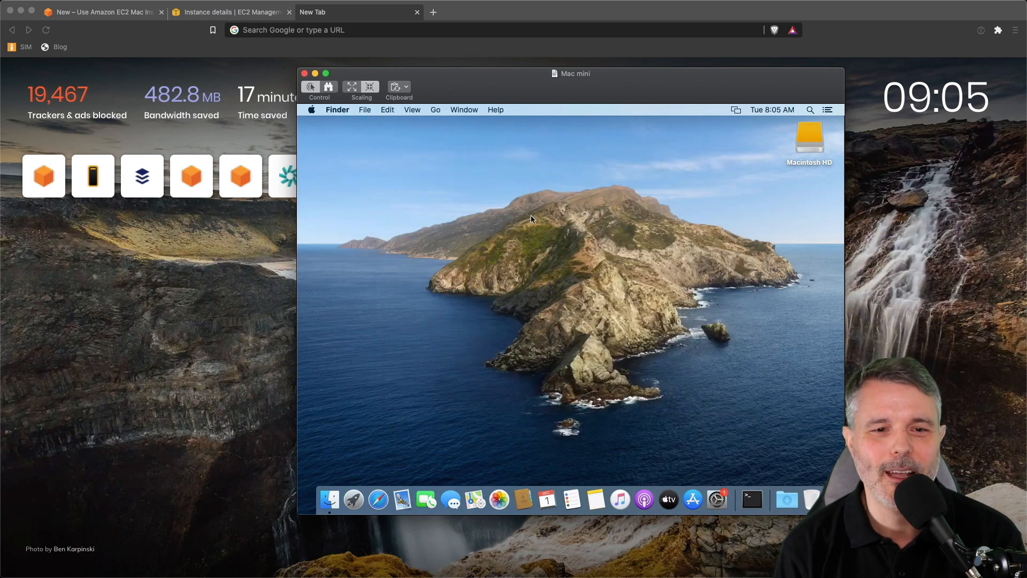
pyautogui.click(311, 110)
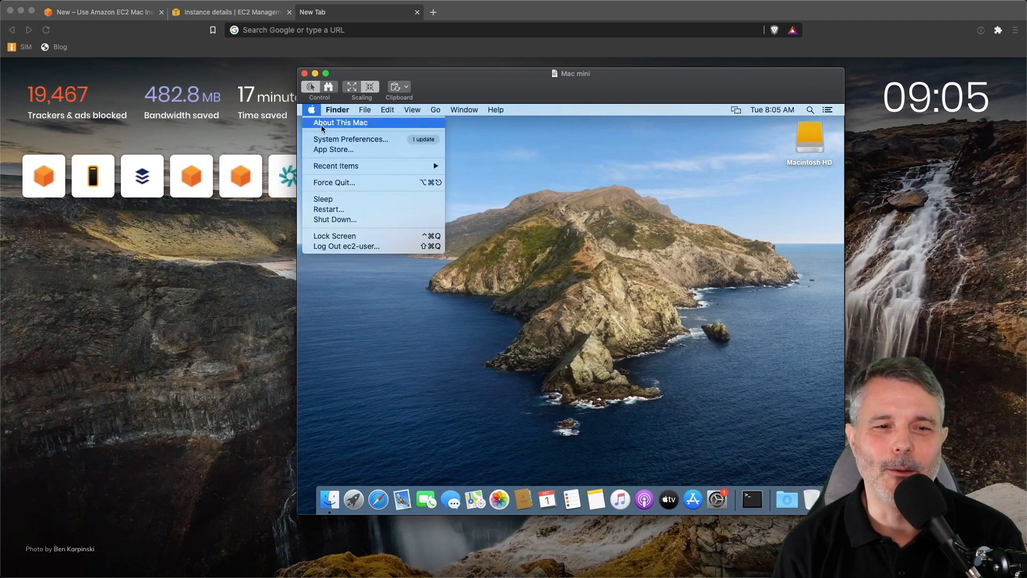
pyautogui.click(323, 126)
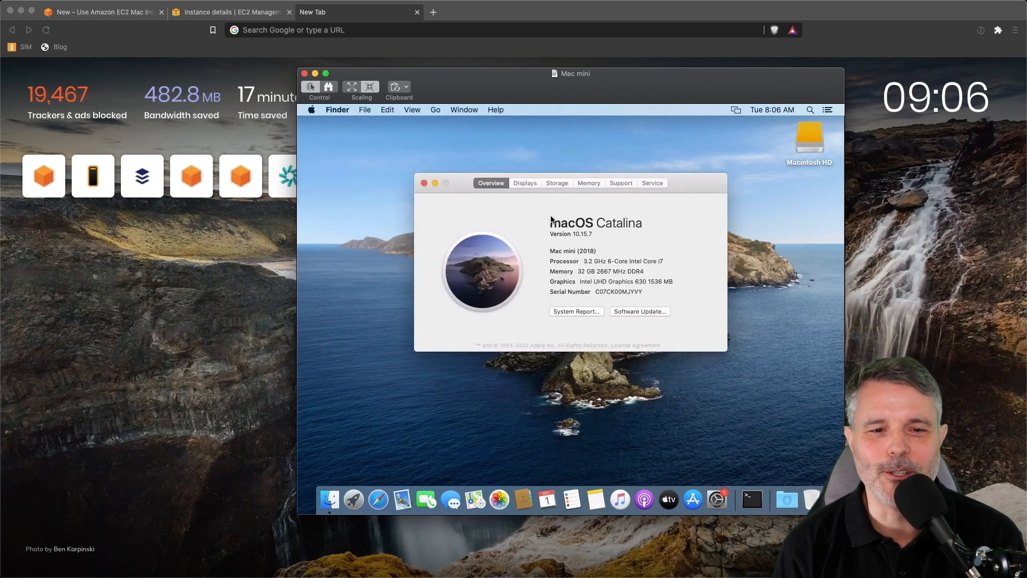